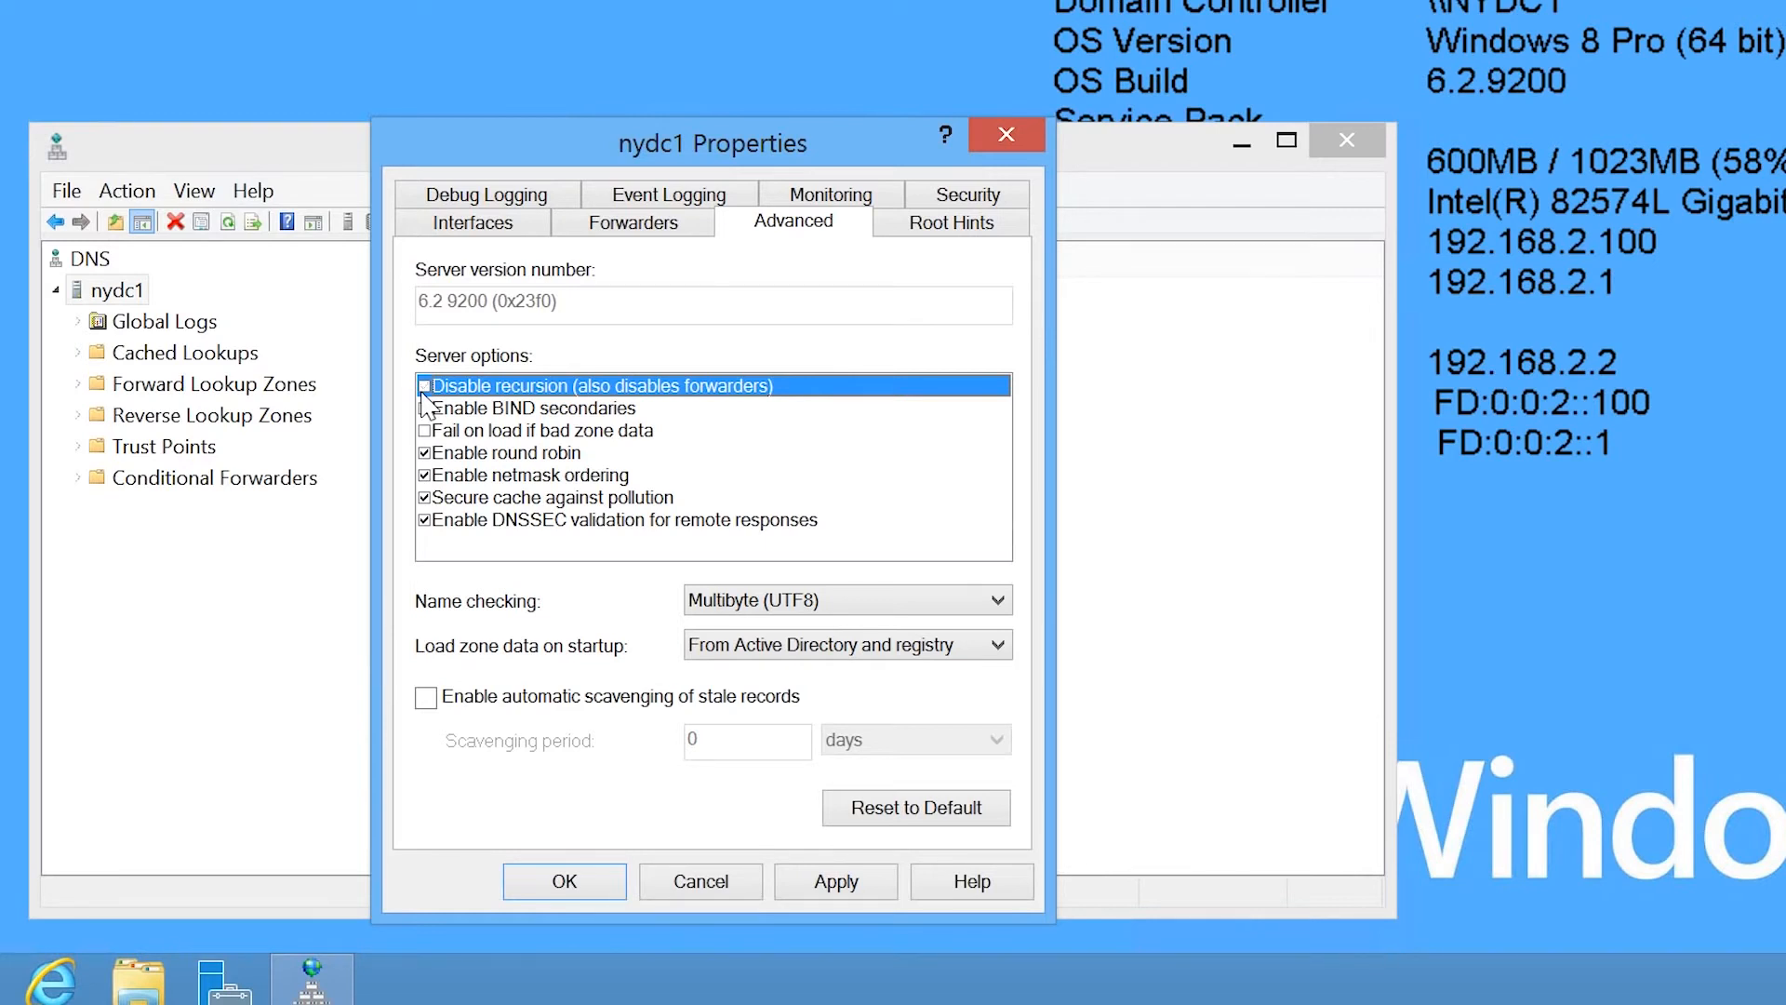
Step: Display the DNS server's root hints, then switch to File Explorer and open the administrative share \\nydc1\c$
click(905, 230)
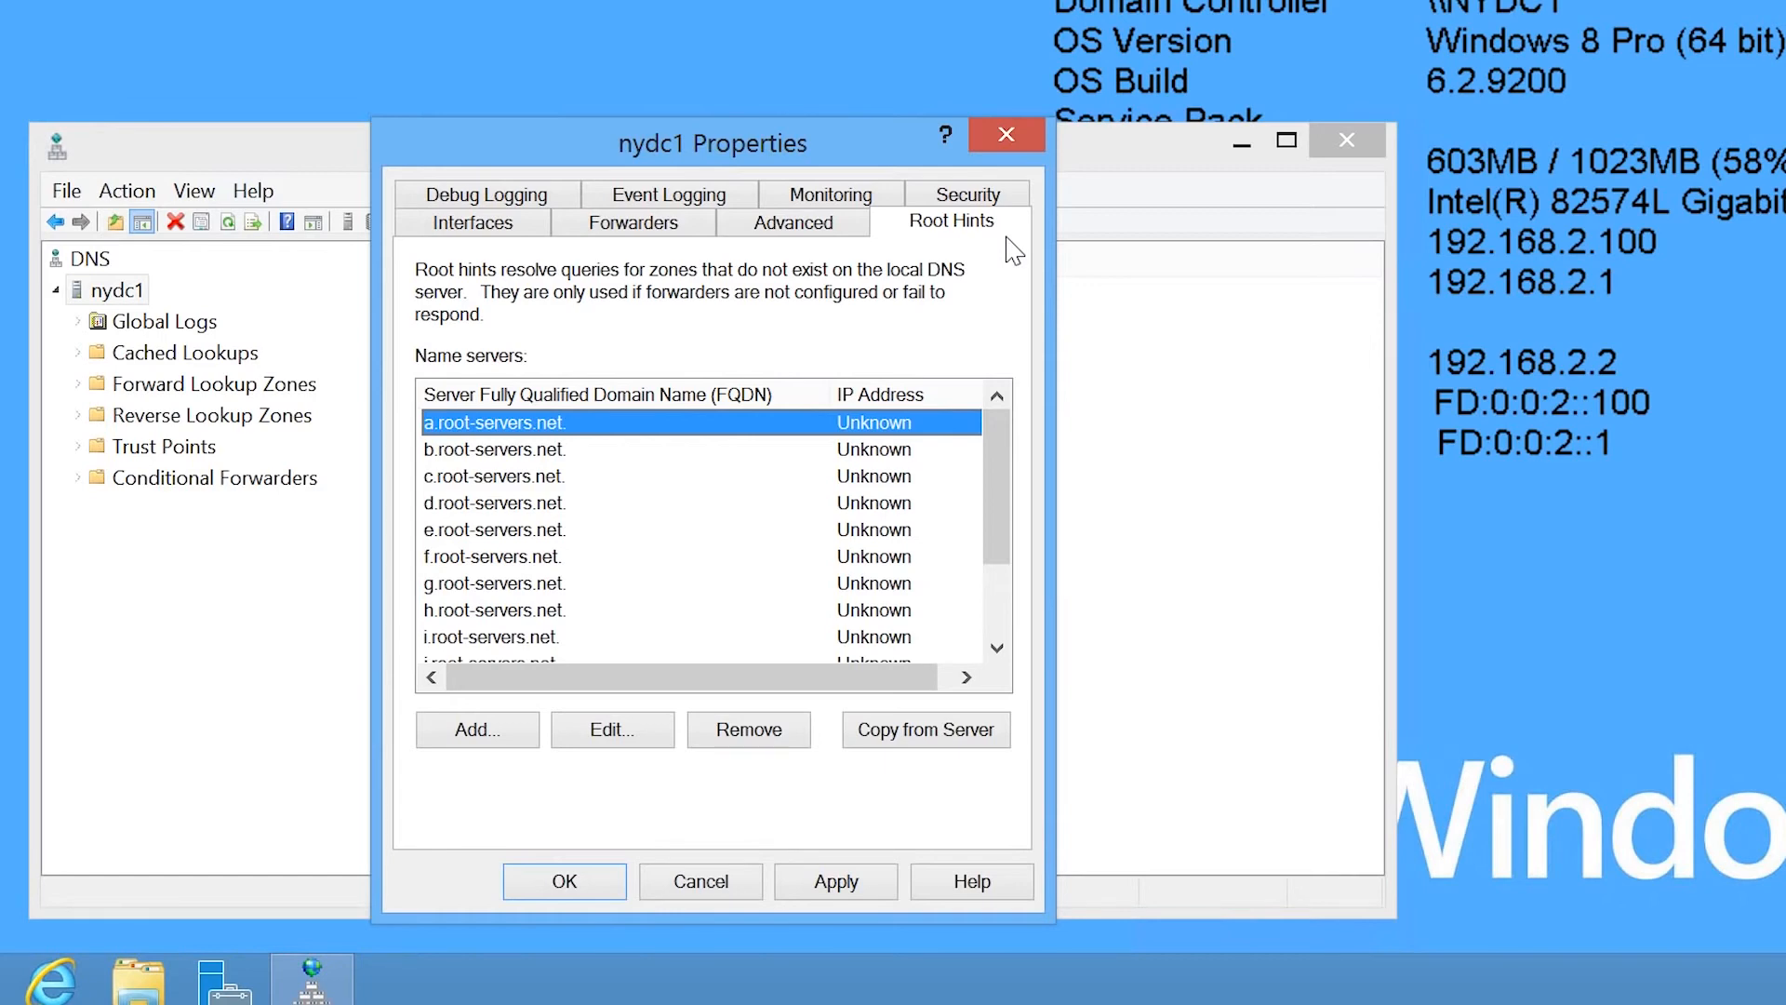
click(145, 981)
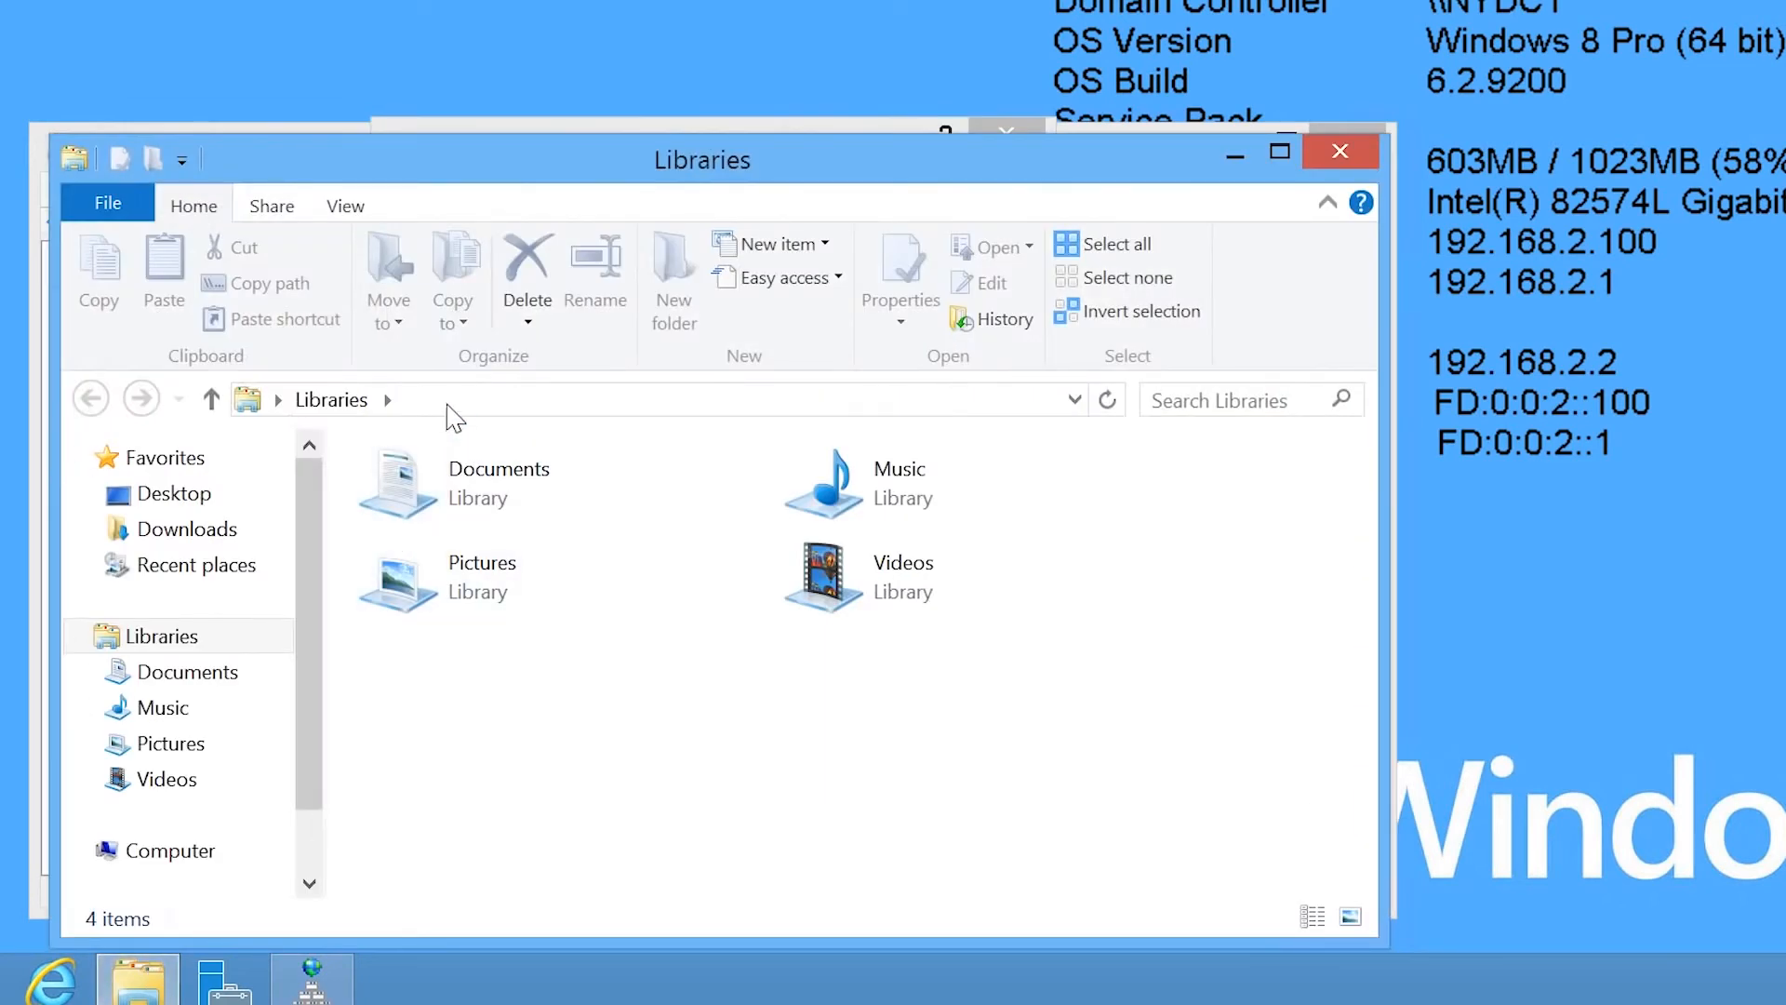
click(457, 398)
text(\n)
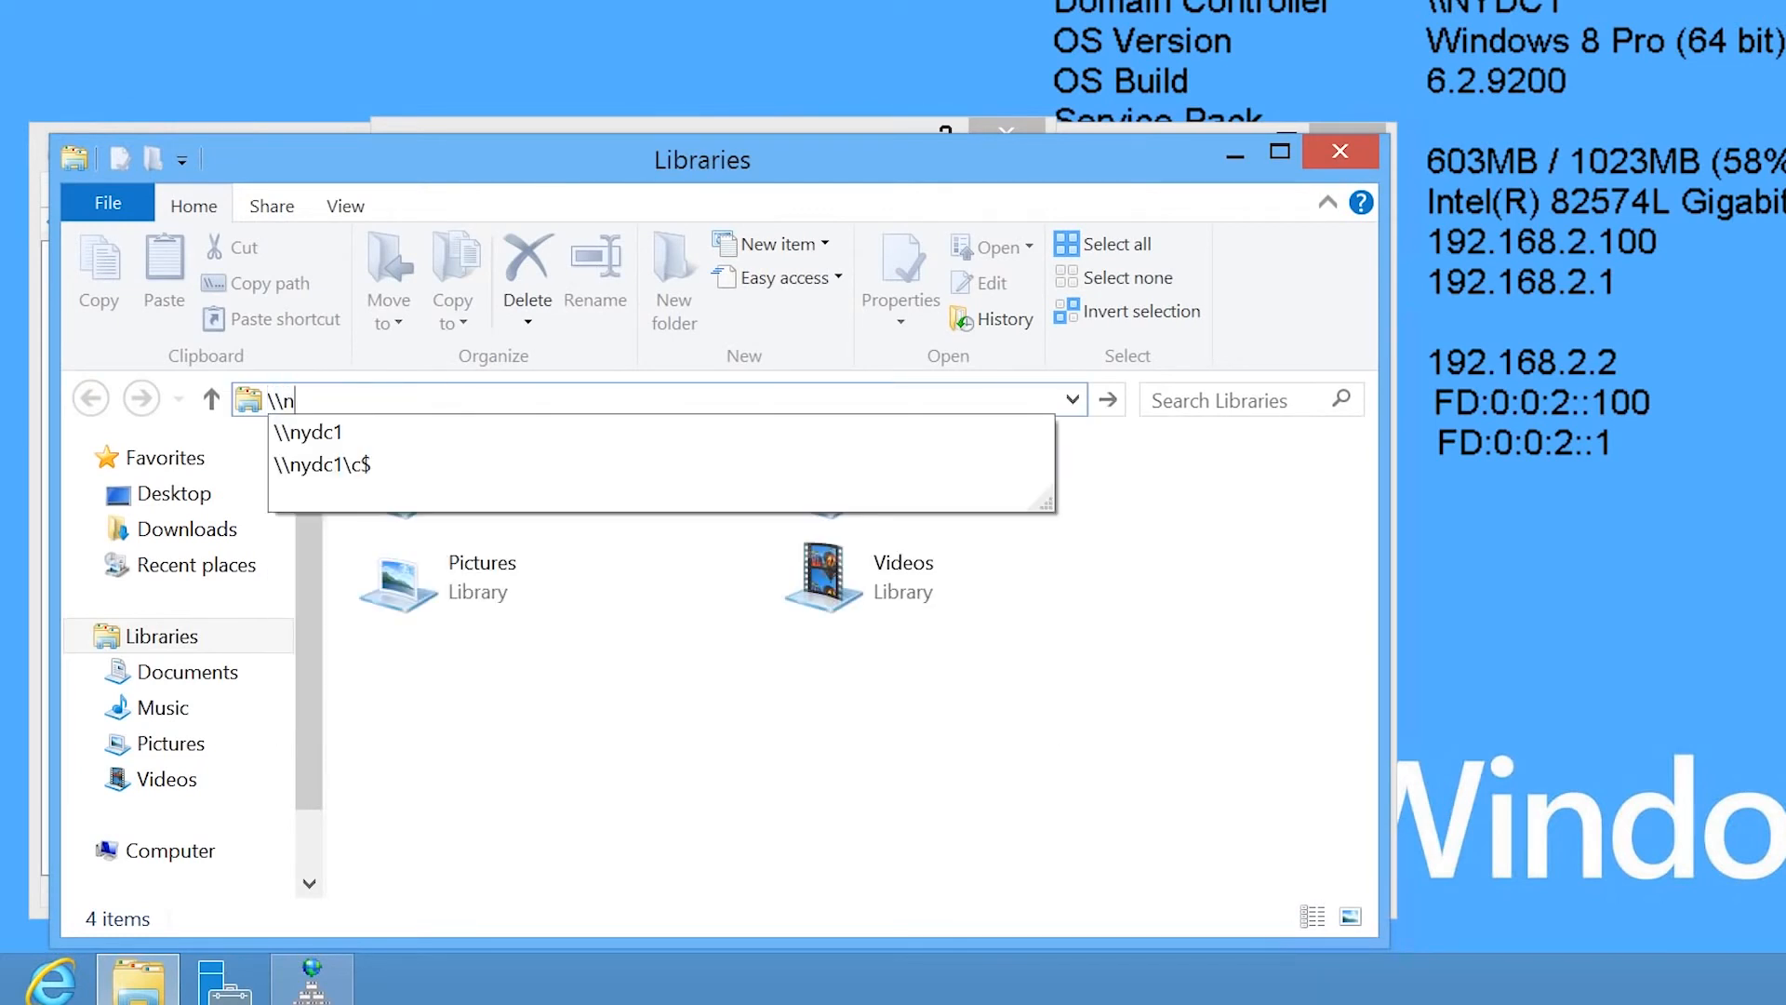
text(ydc1\c$)
key(Return)
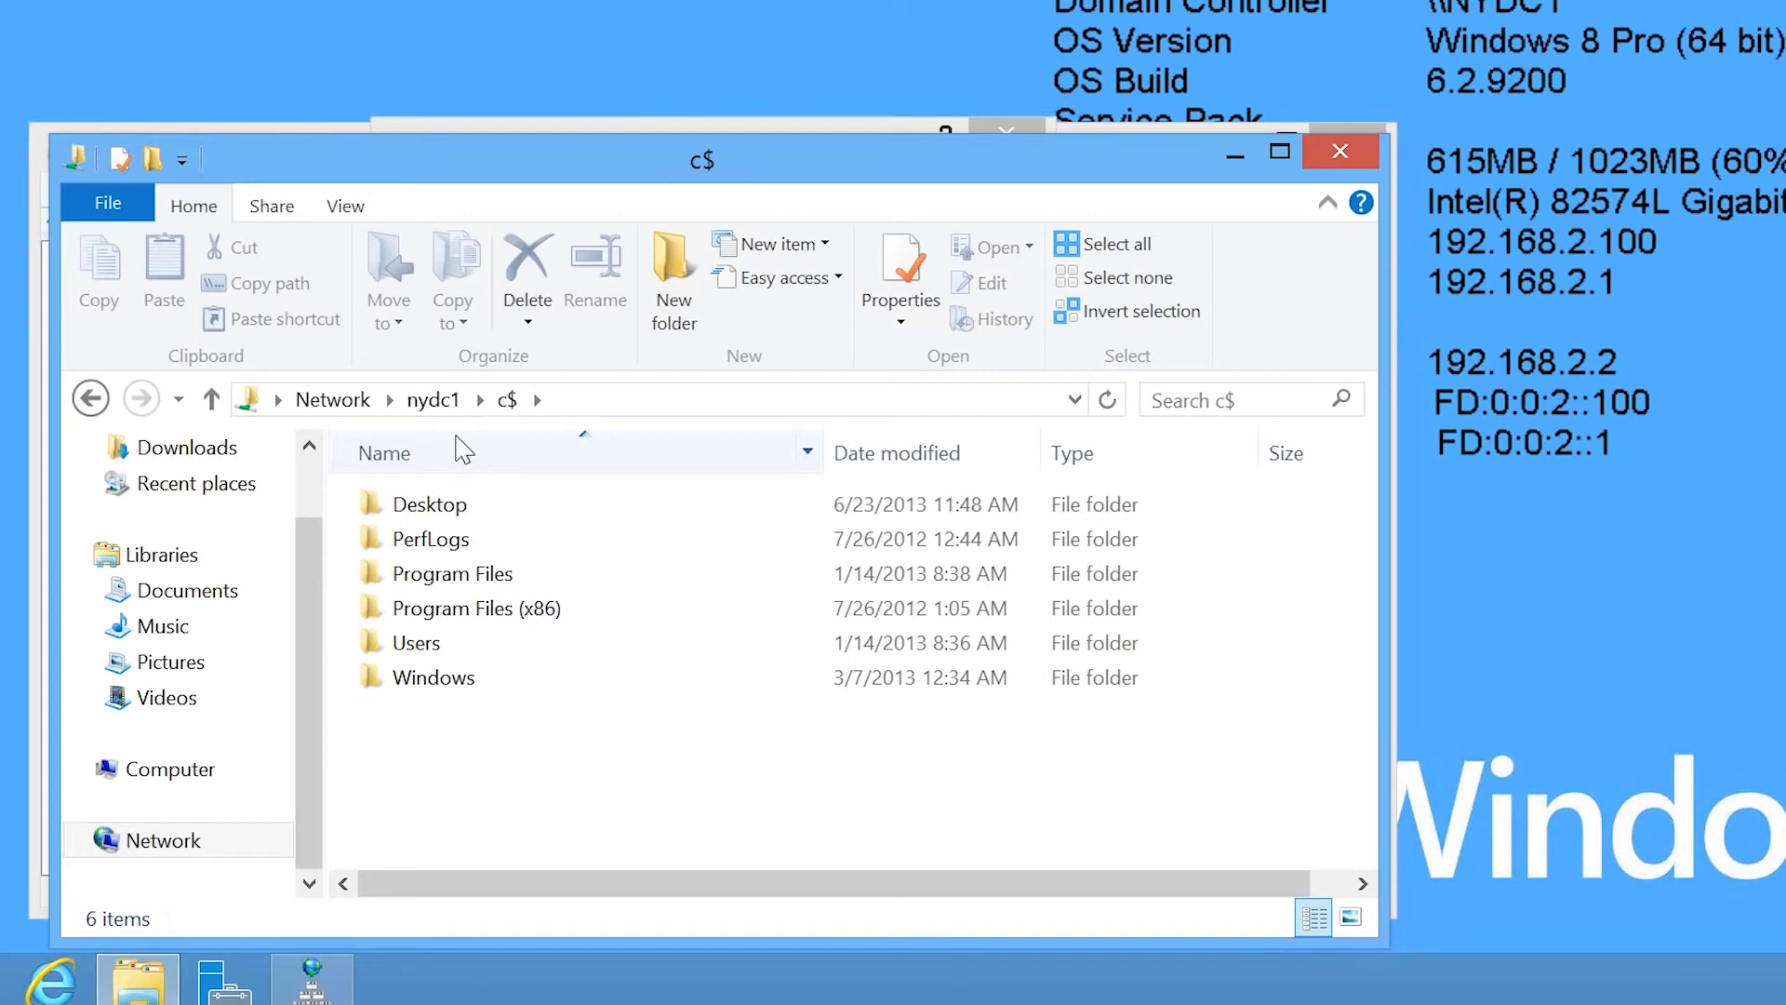
Step: Browse within the share to the Windows\System32\dns folder
double_click(433, 682)
scroll(434, 711, down, 1)
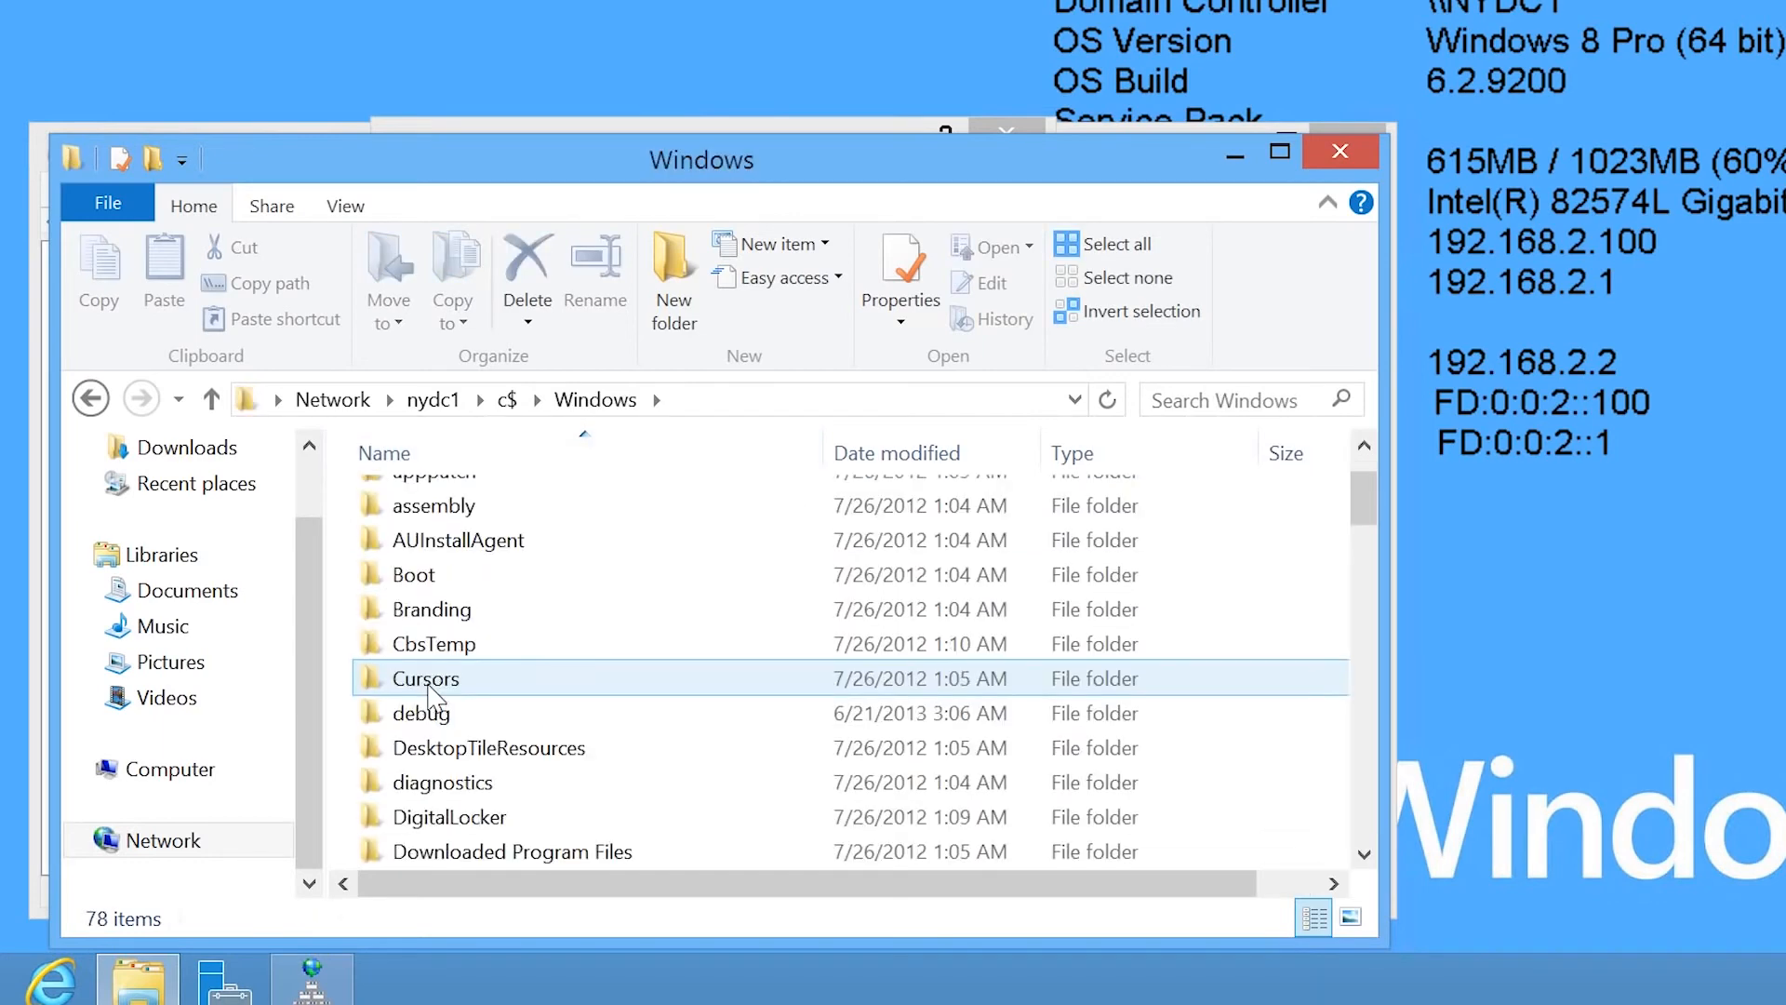
scroll(434, 697, down, 10)
click(432, 808)
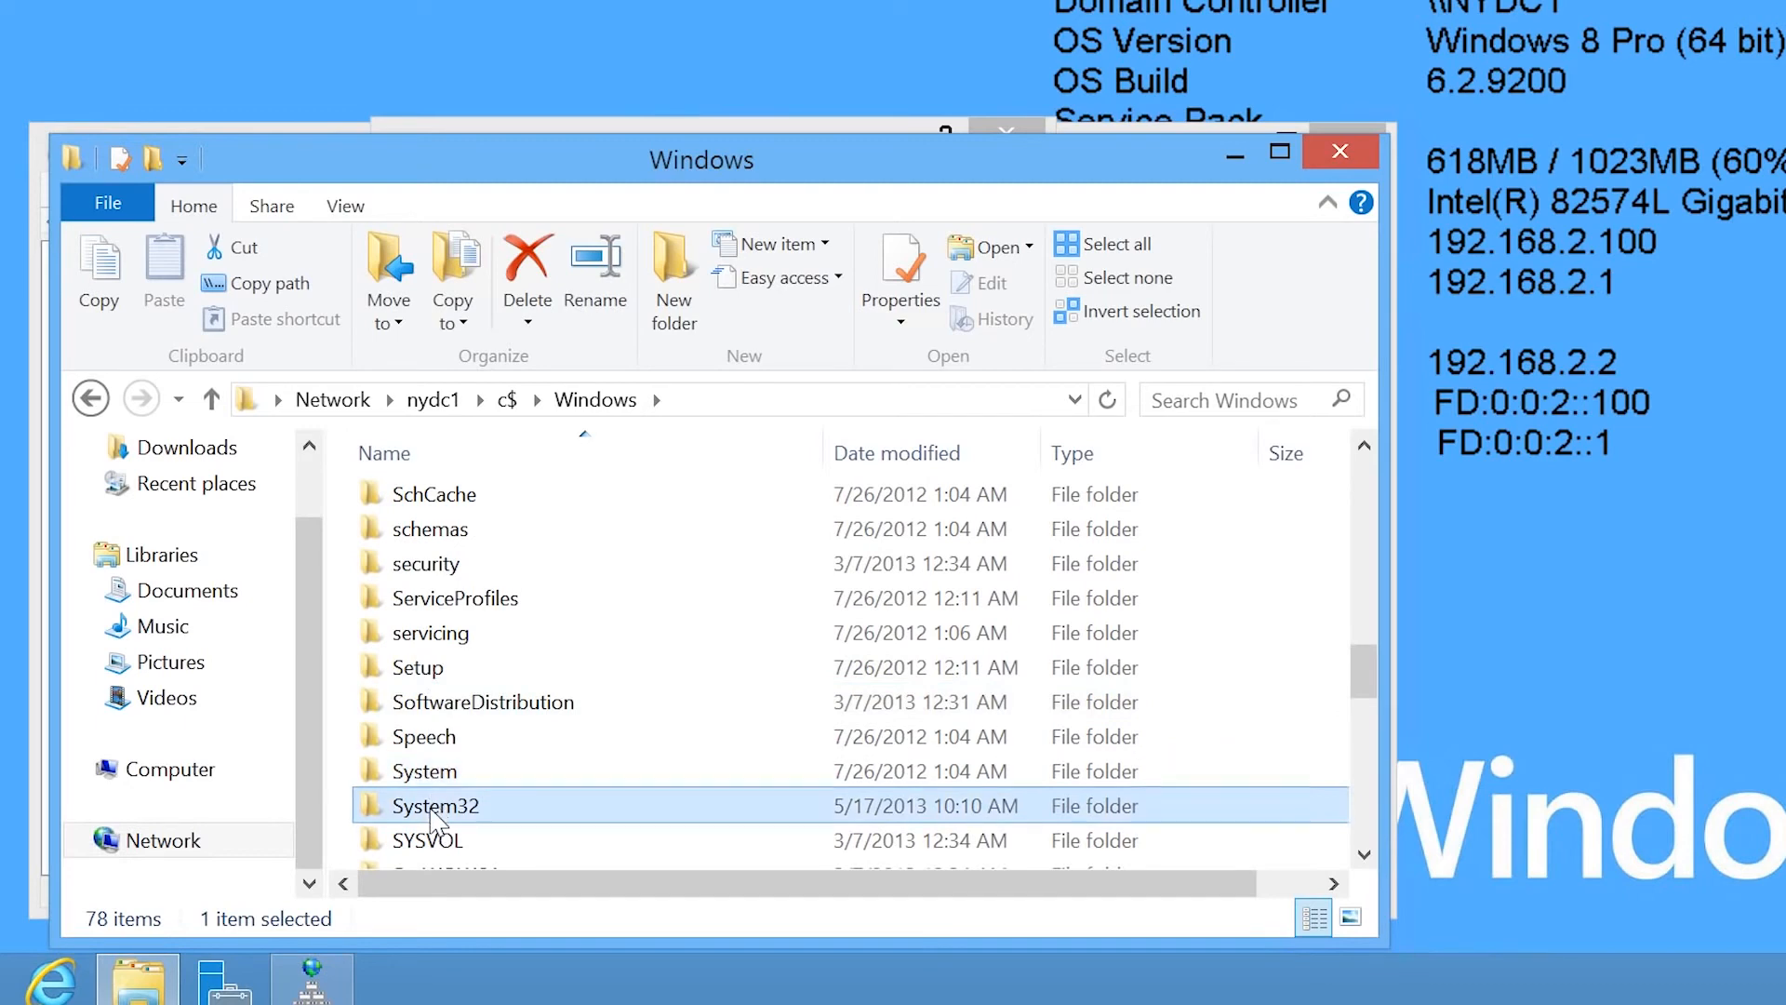
double_click(432, 807)
text(dns)
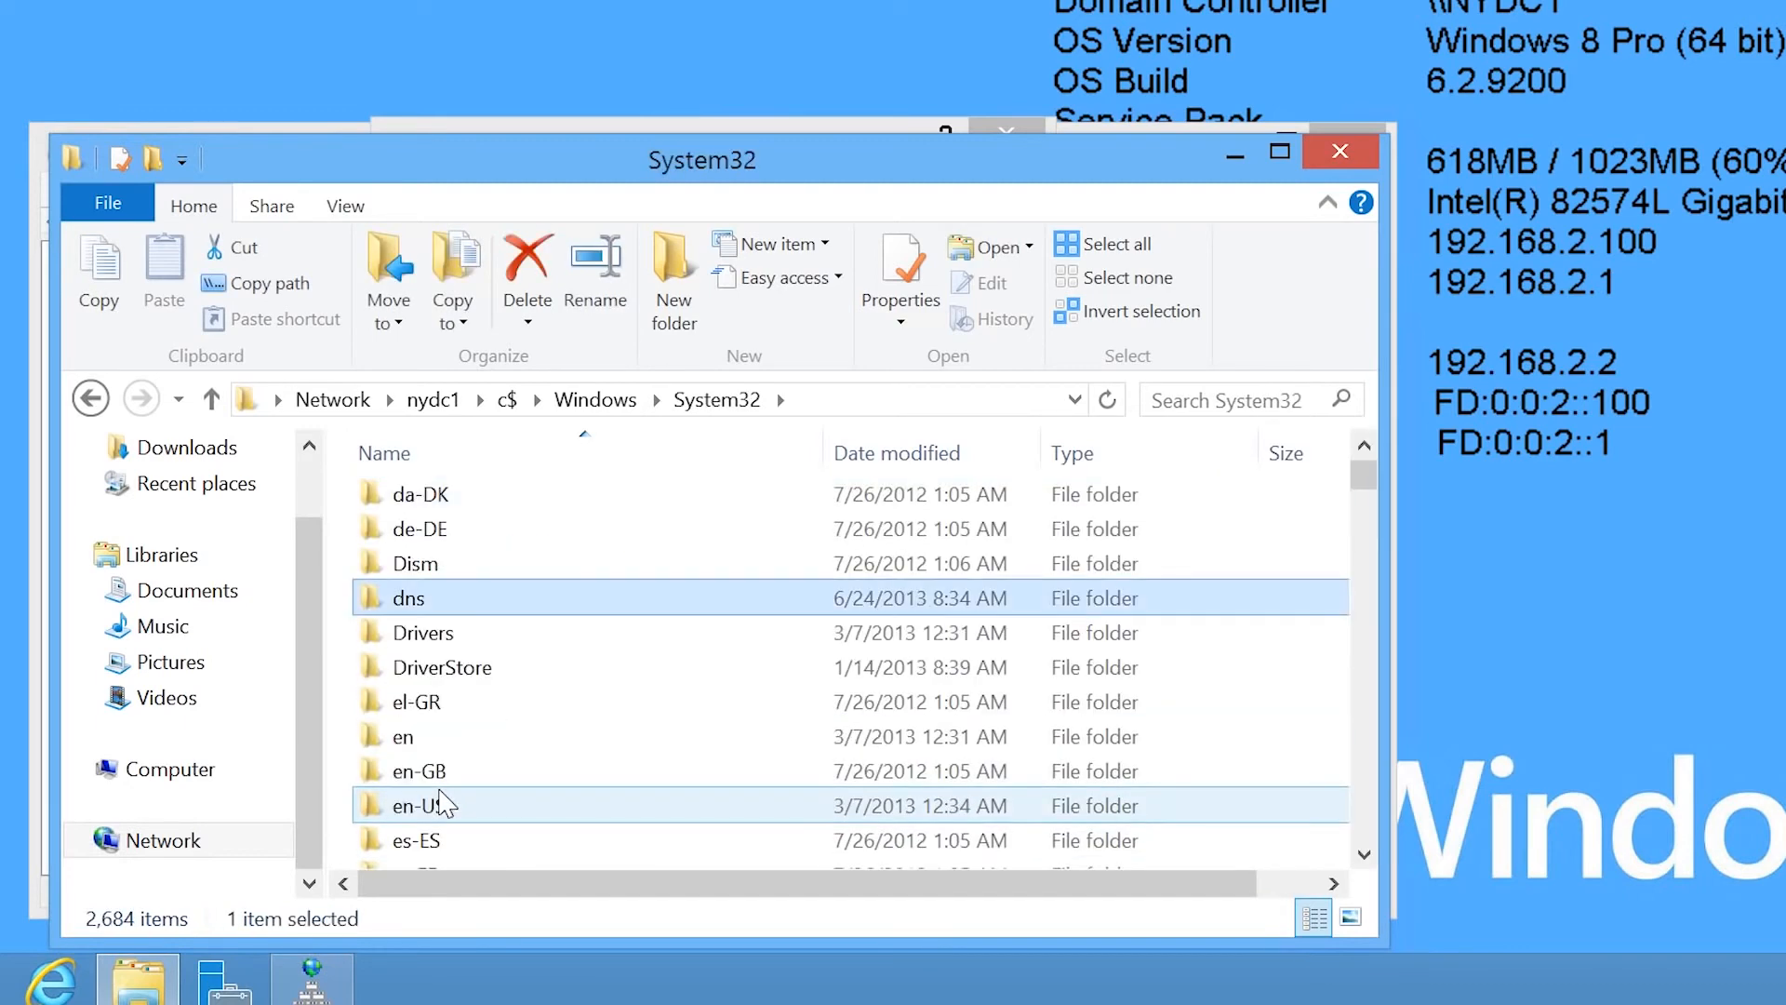
double_click(400, 592)
Step: Read the root server entries in the CACHE DNS file through to the end, and close the file and its folder
click(399, 577)
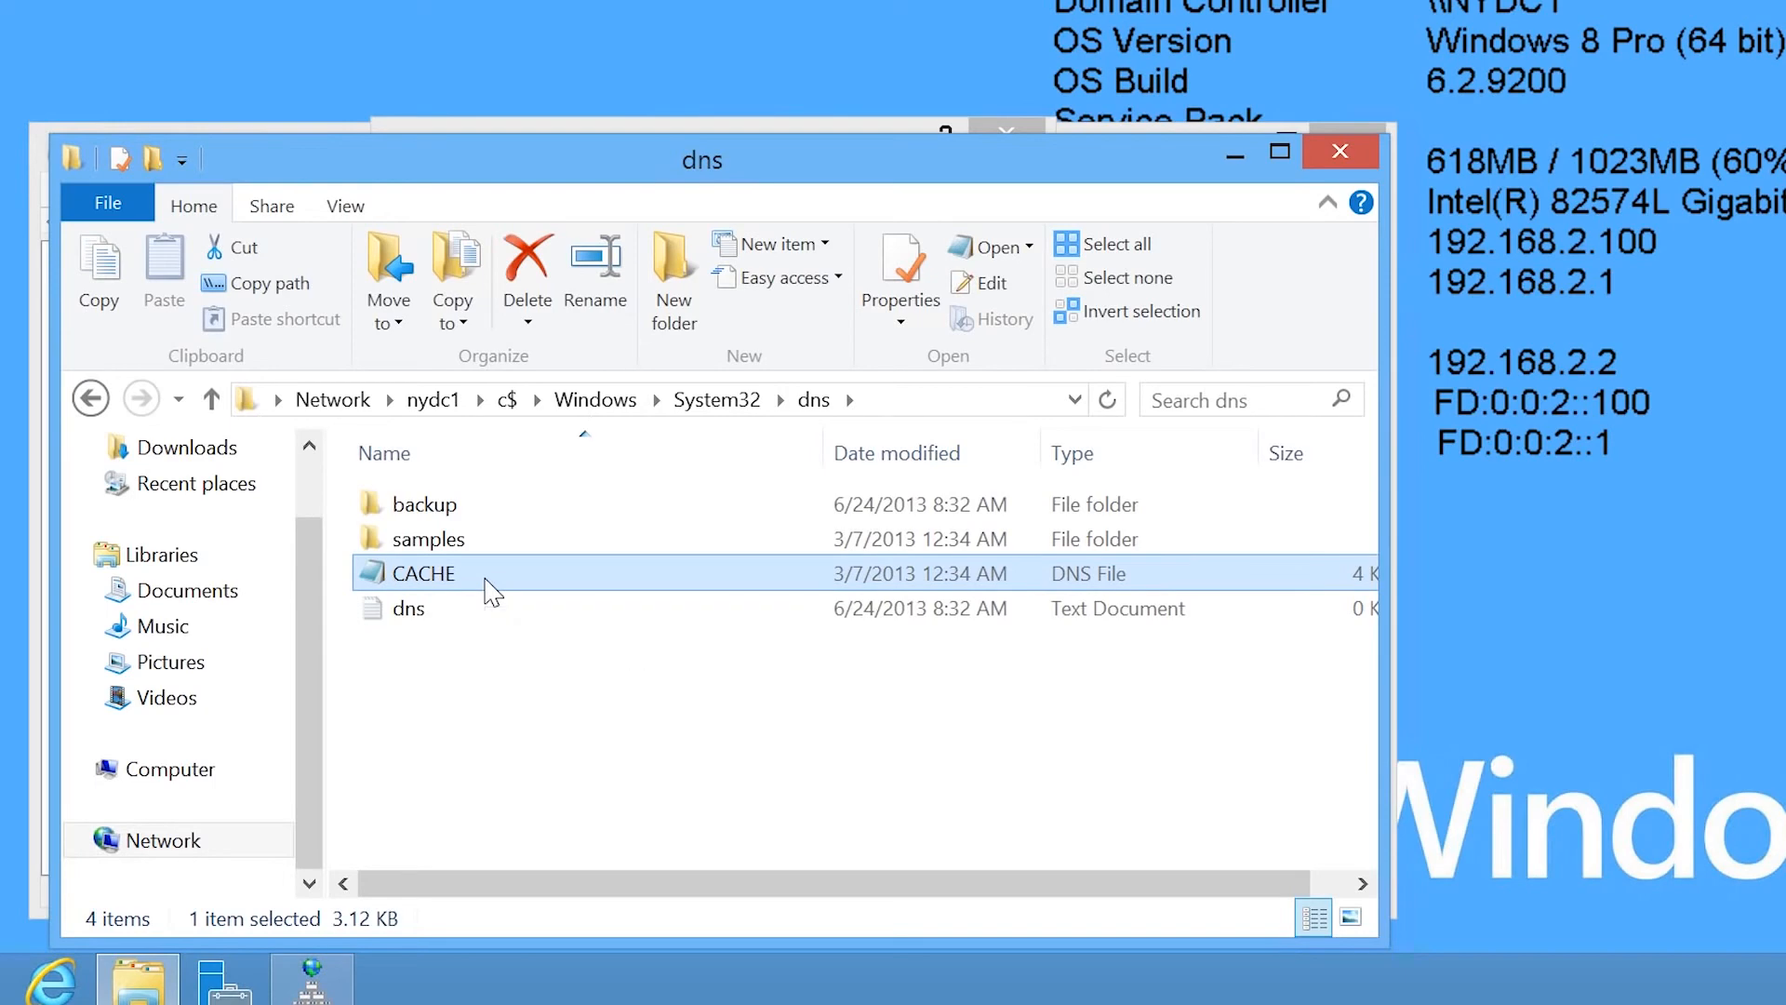
double_click(485, 578)
scroll(1160, 692, down, 13)
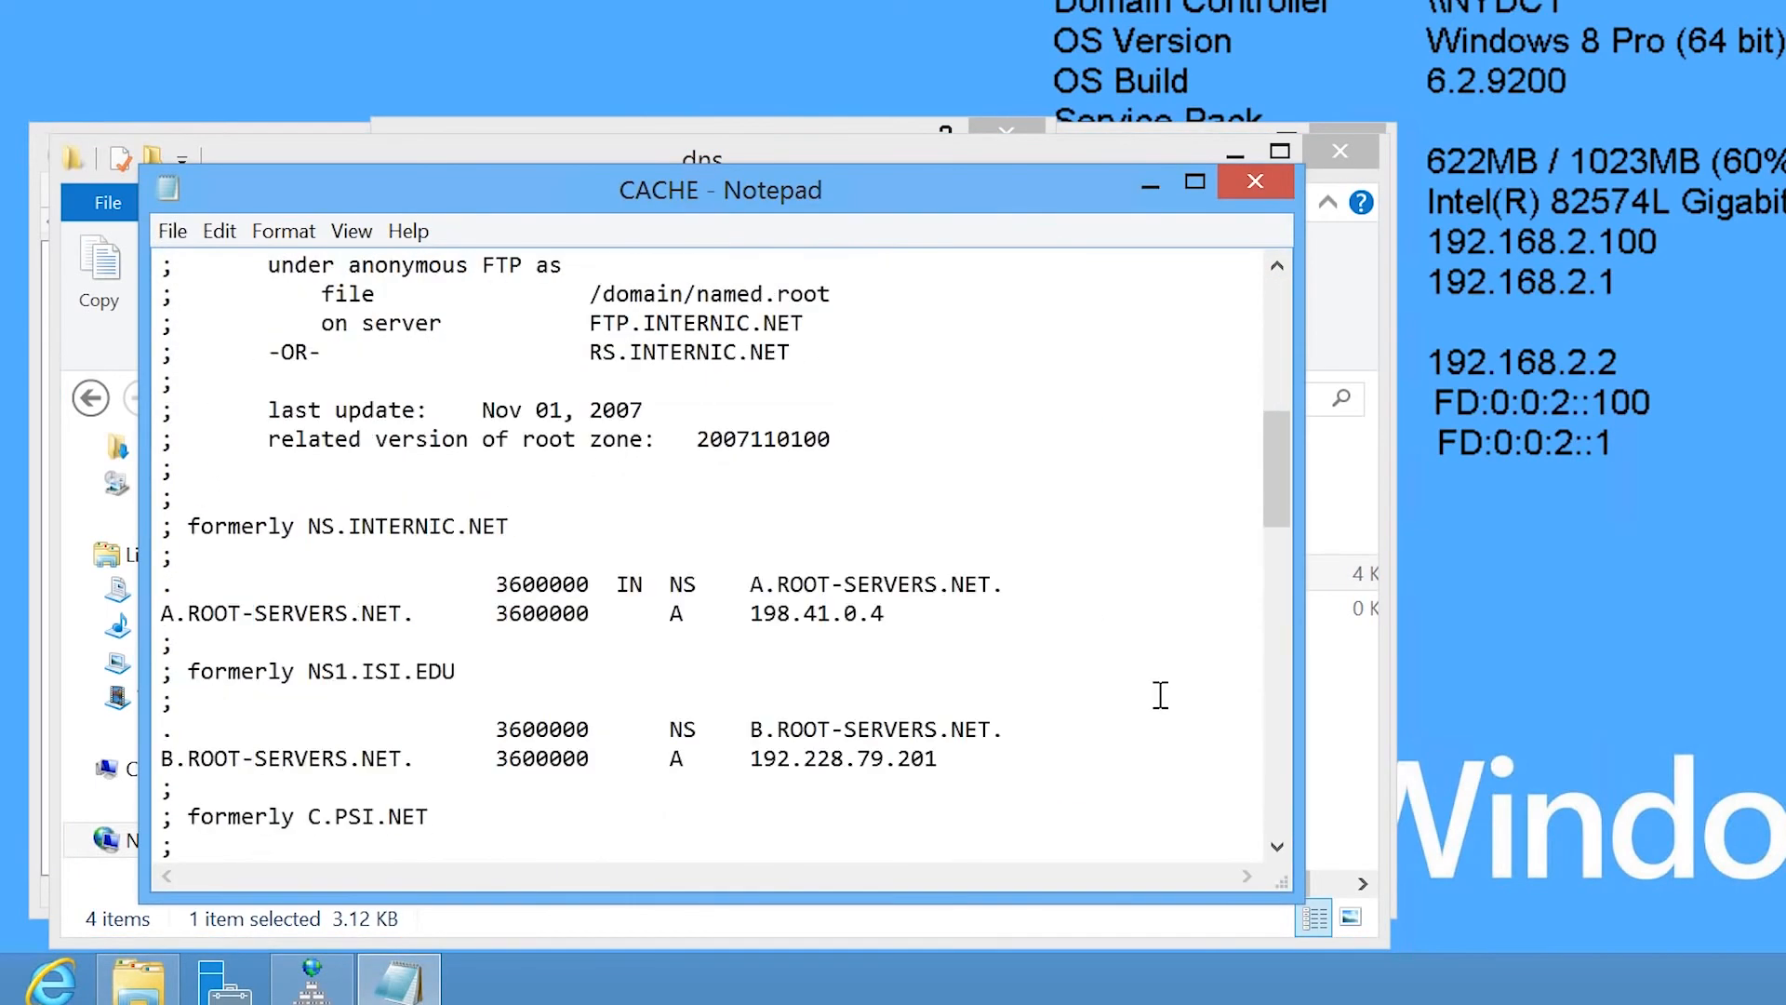
scroll(1161, 694, down, 13)
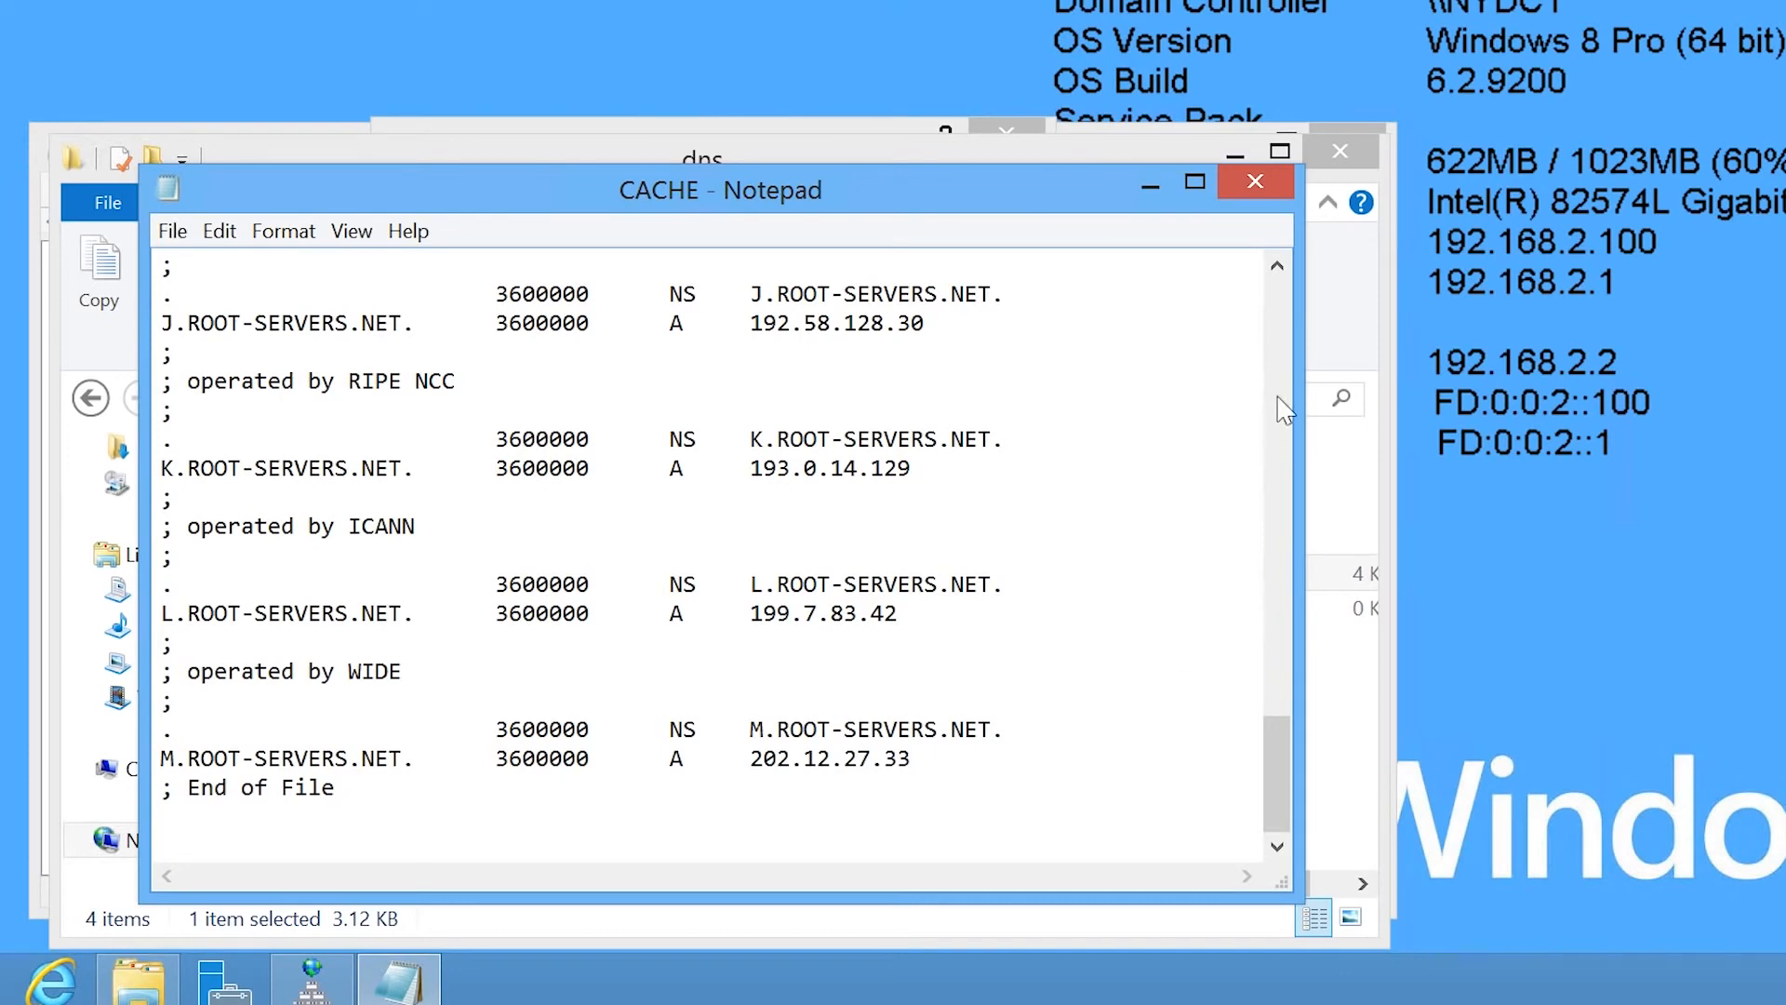
click(1258, 182)
click(1340, 156)
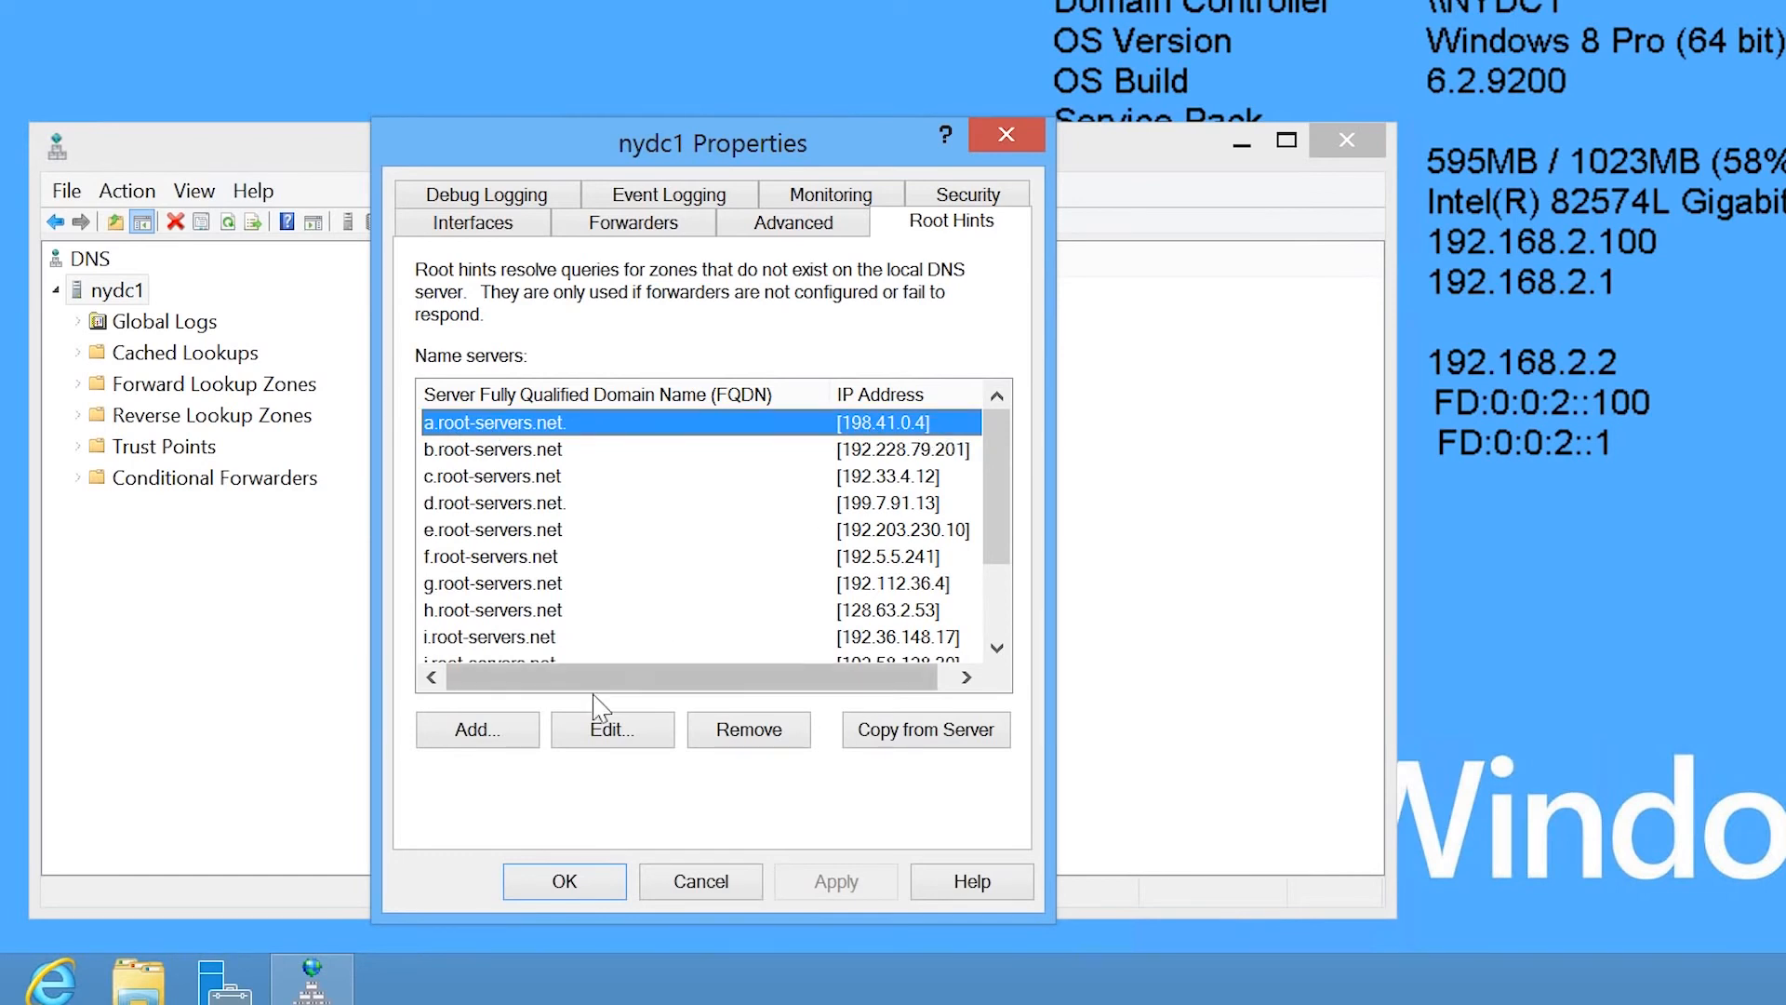
Step: Inspect the name server record of a.root-servers.net and leave it without changes
click(598, 735)
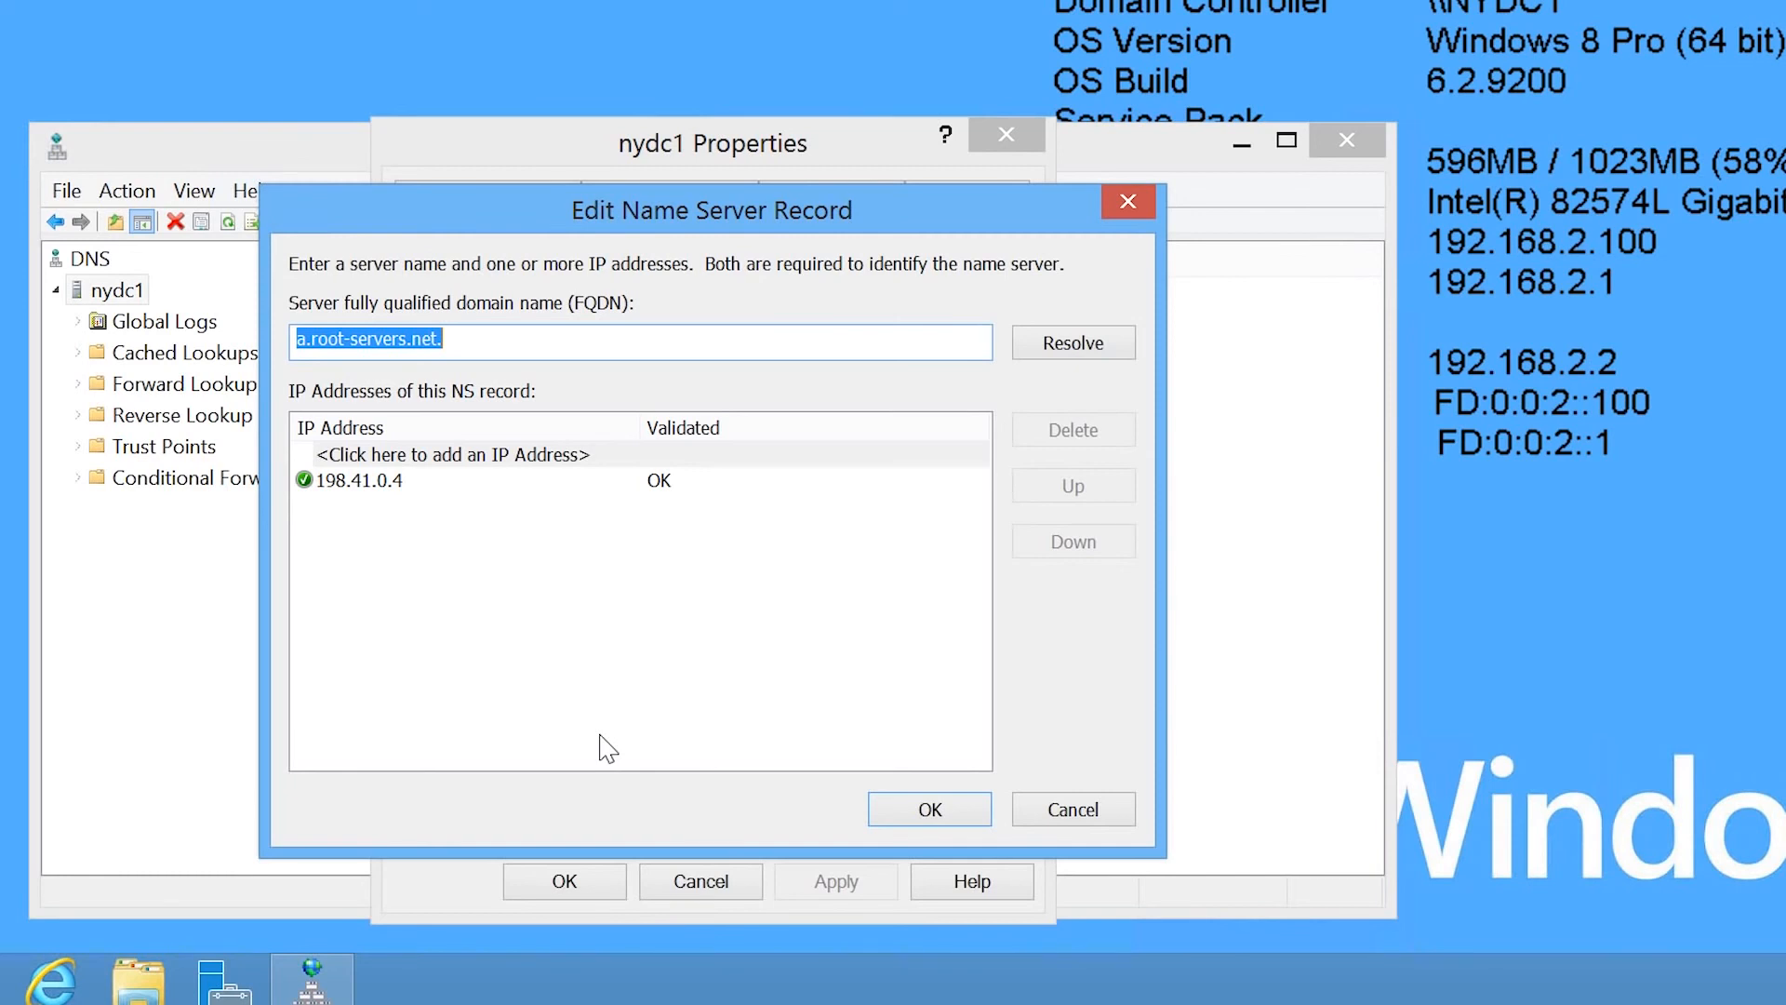
click(1073, 810)
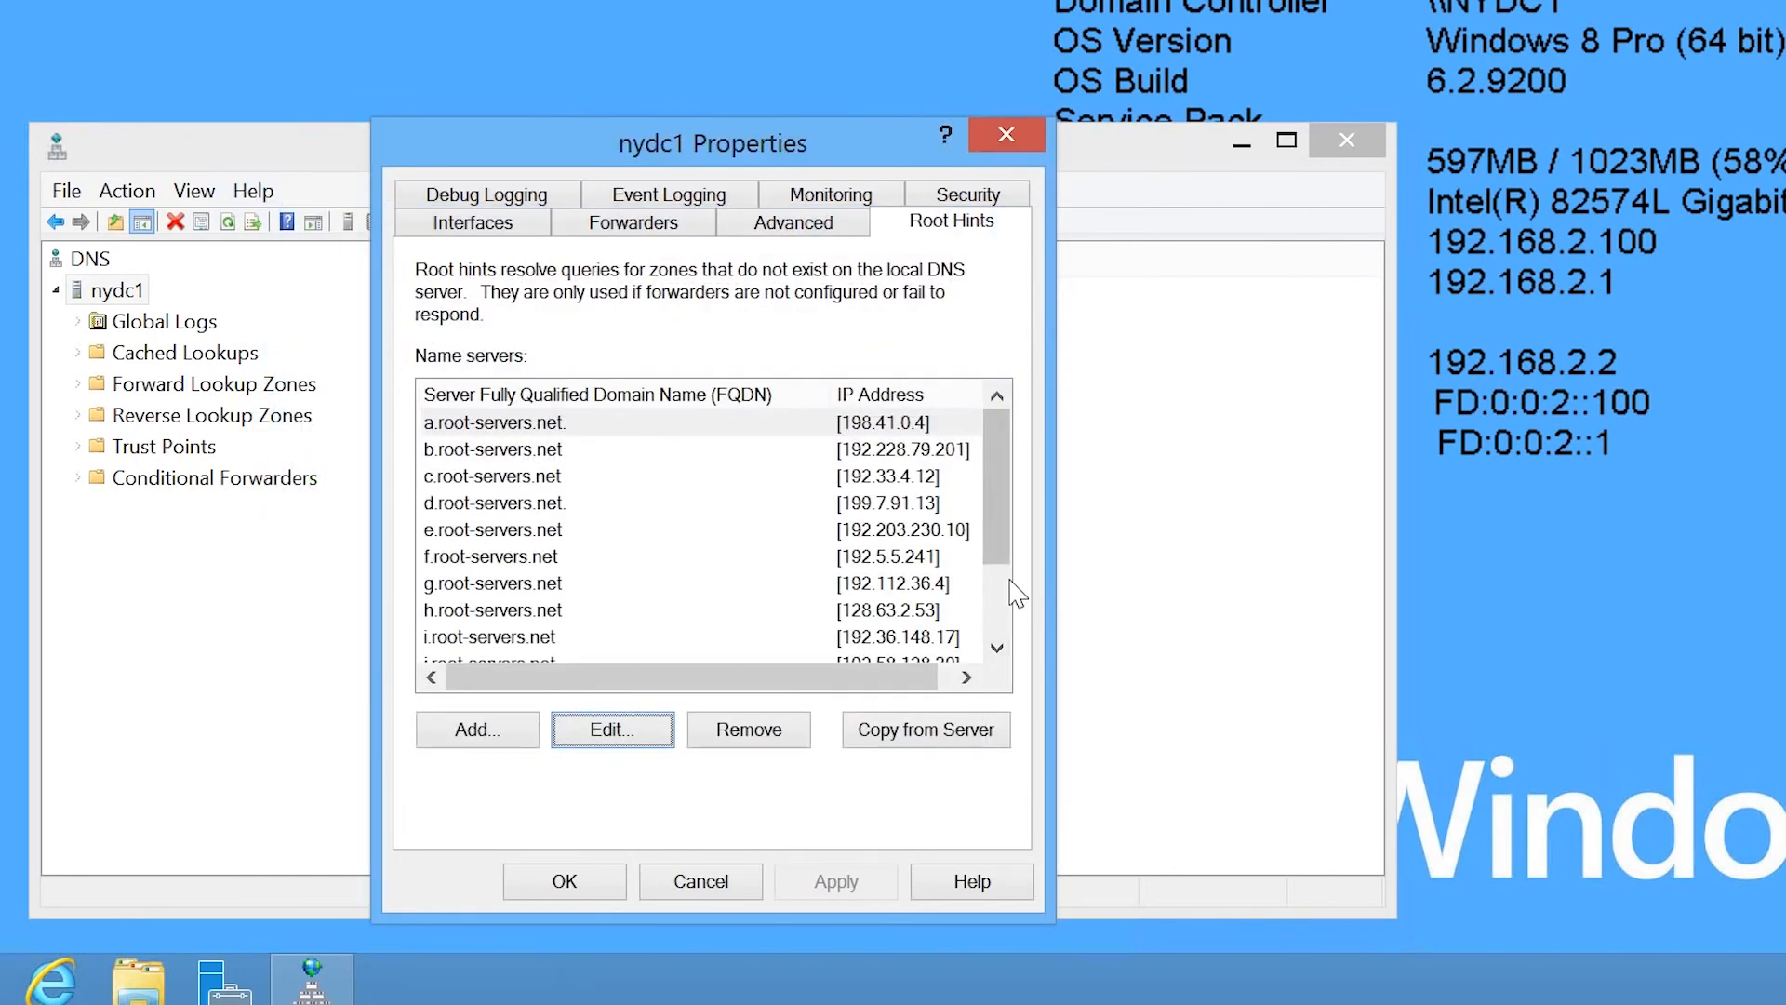
Step: Remove all name servers from nydc1's root hints, starting with a.root-servers.net, and apply the change
click(569, 428)
click(784, 737)
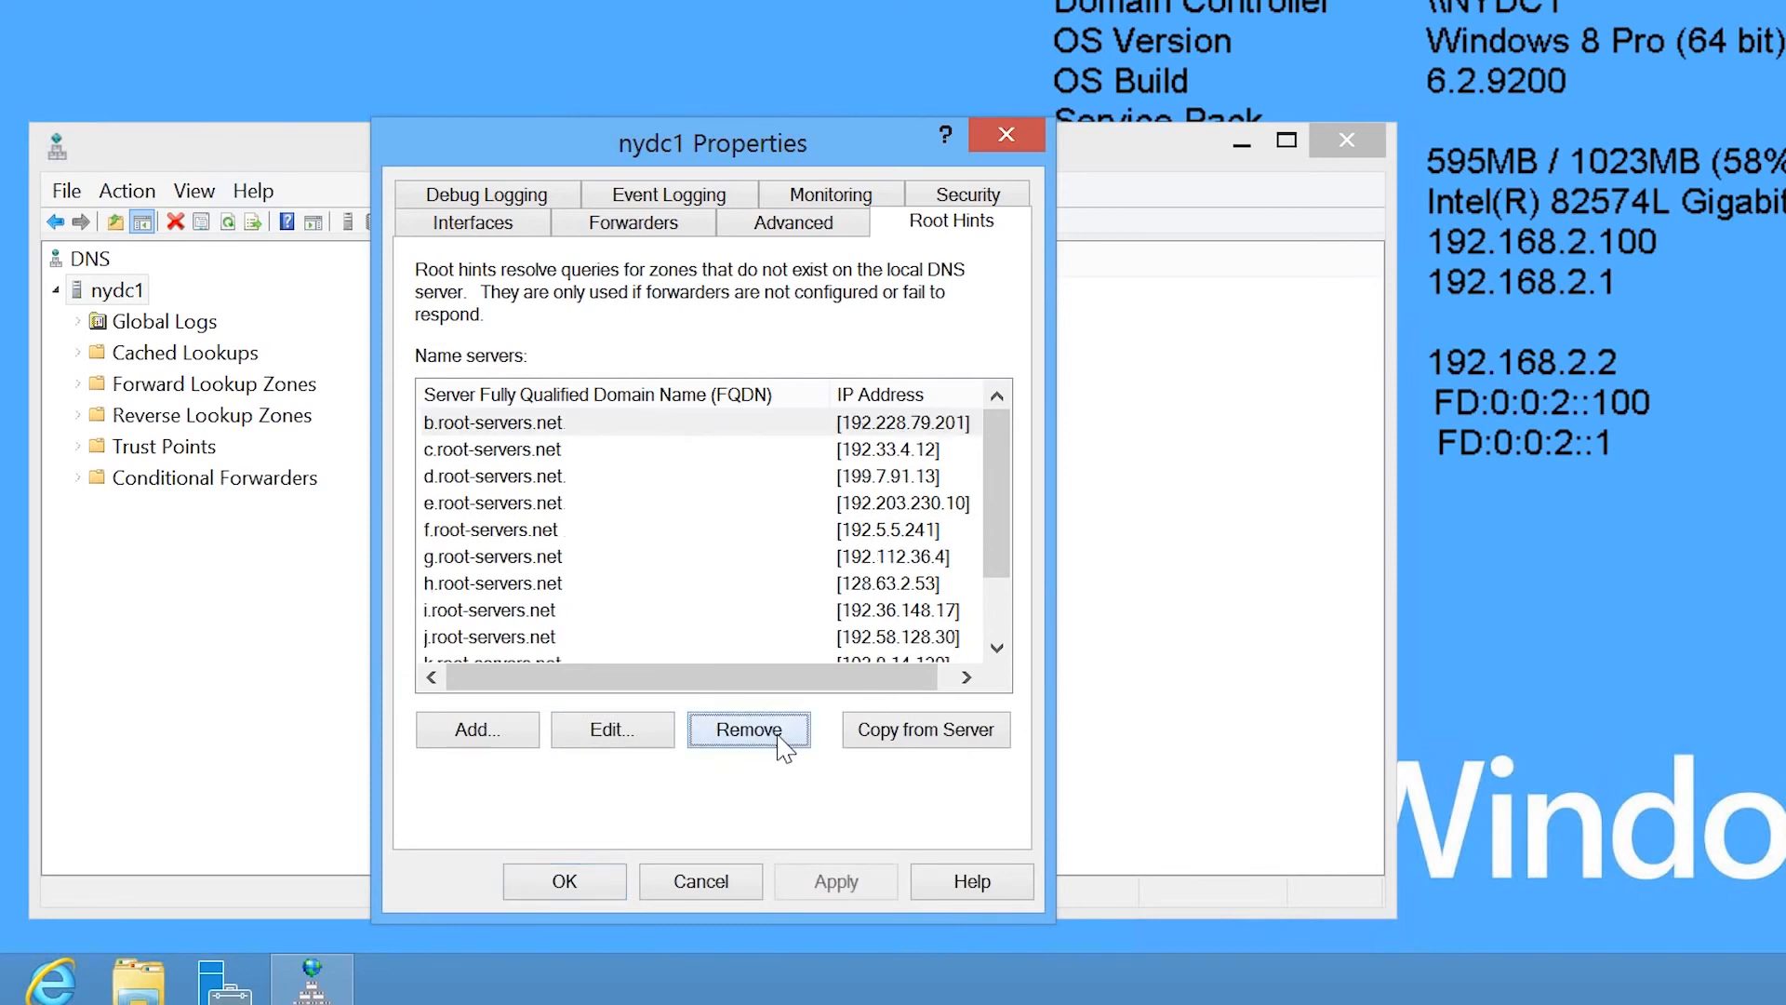
click(784, 731)
click(784, 731)
click(784, 731)
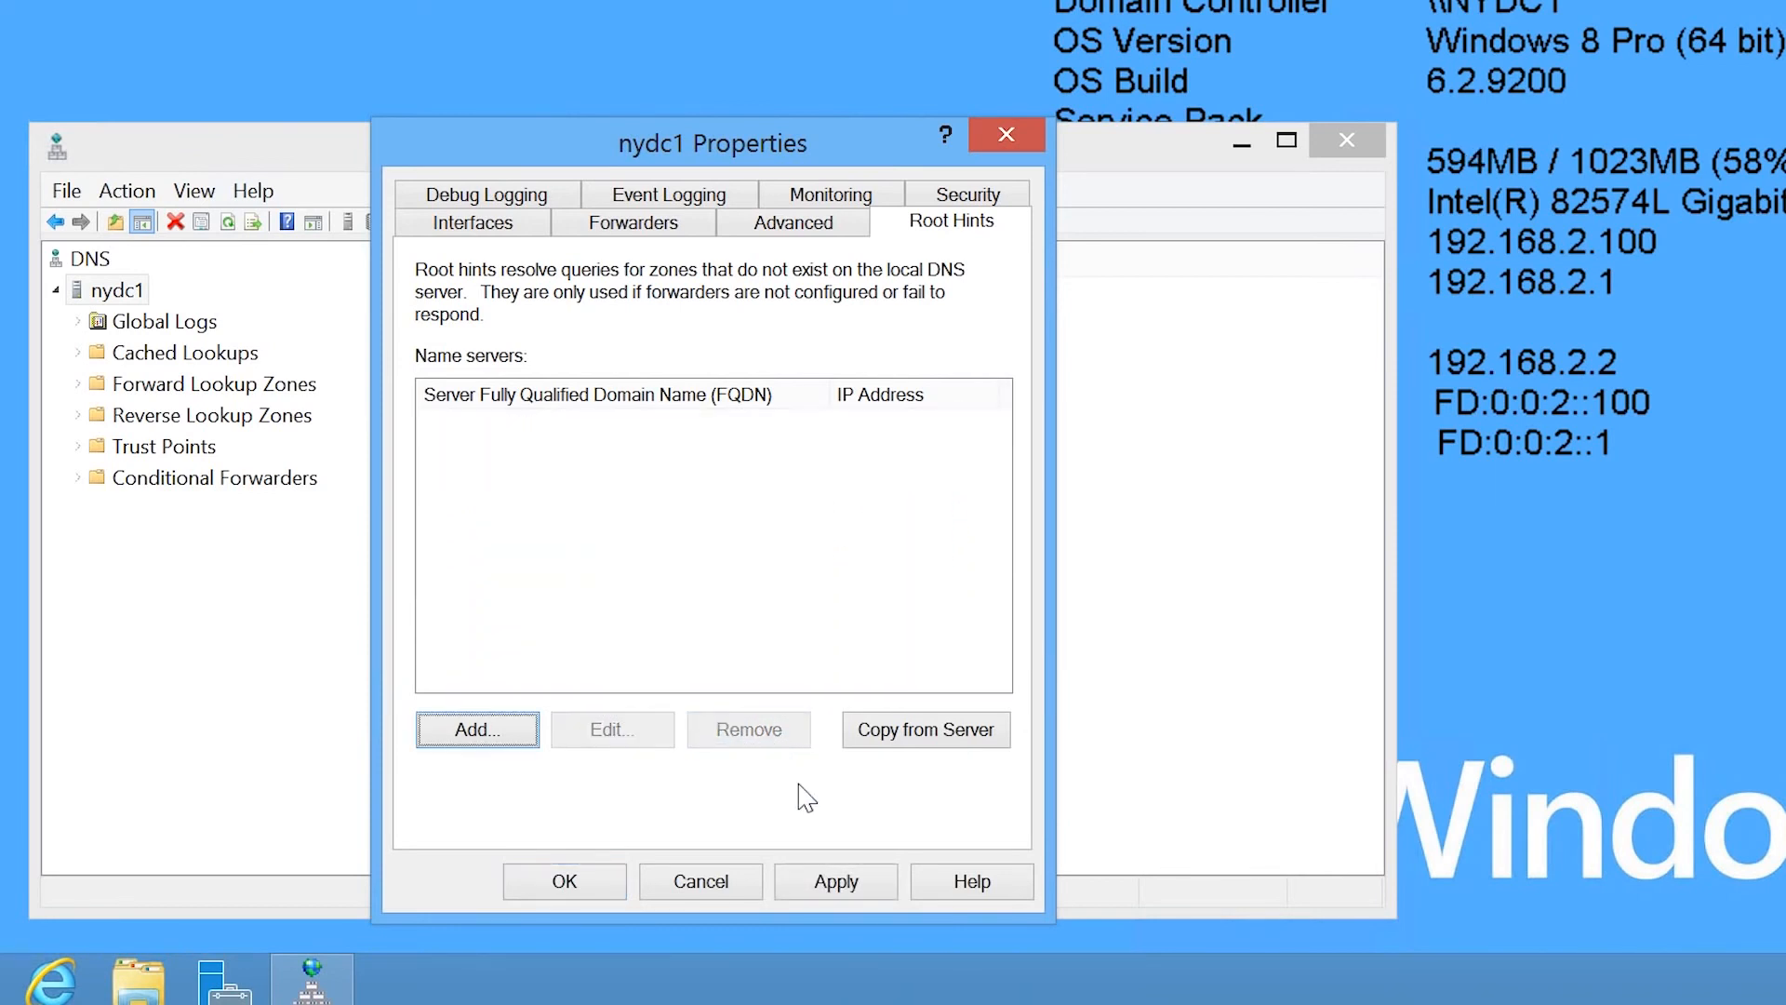
click(842, 884)
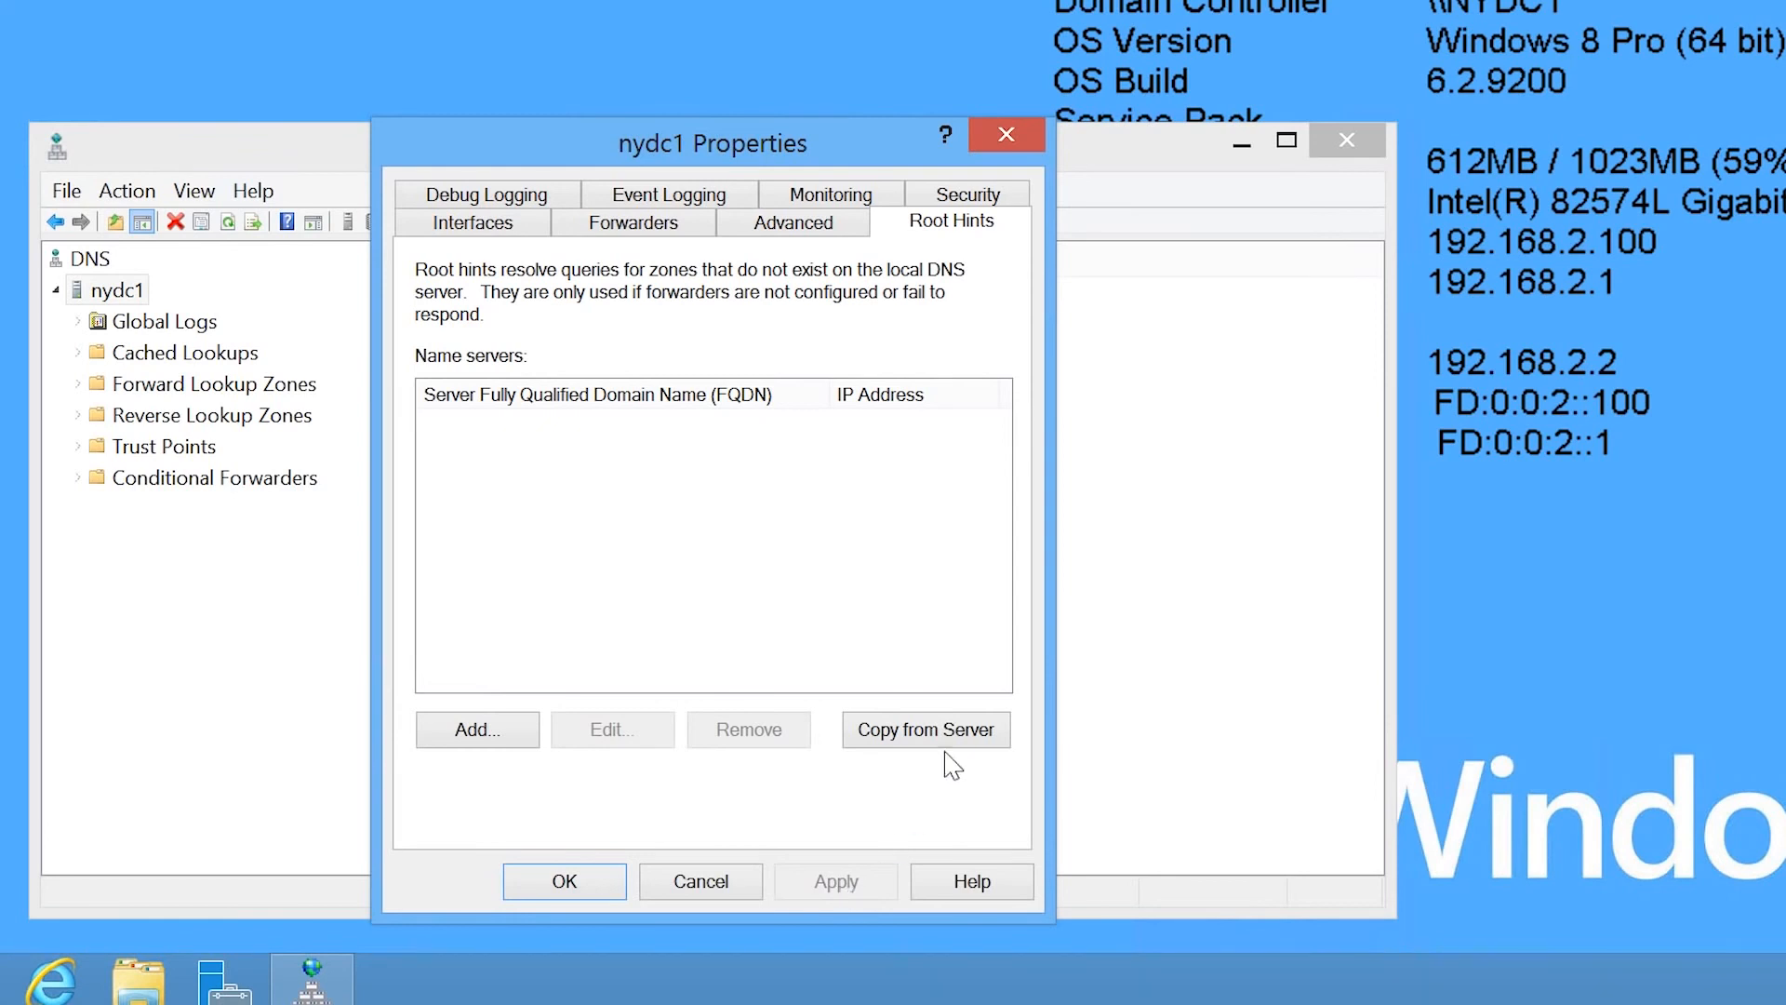
Step: Copy the root hints from the server at IP address 203.12.160.35
click(966, 739)
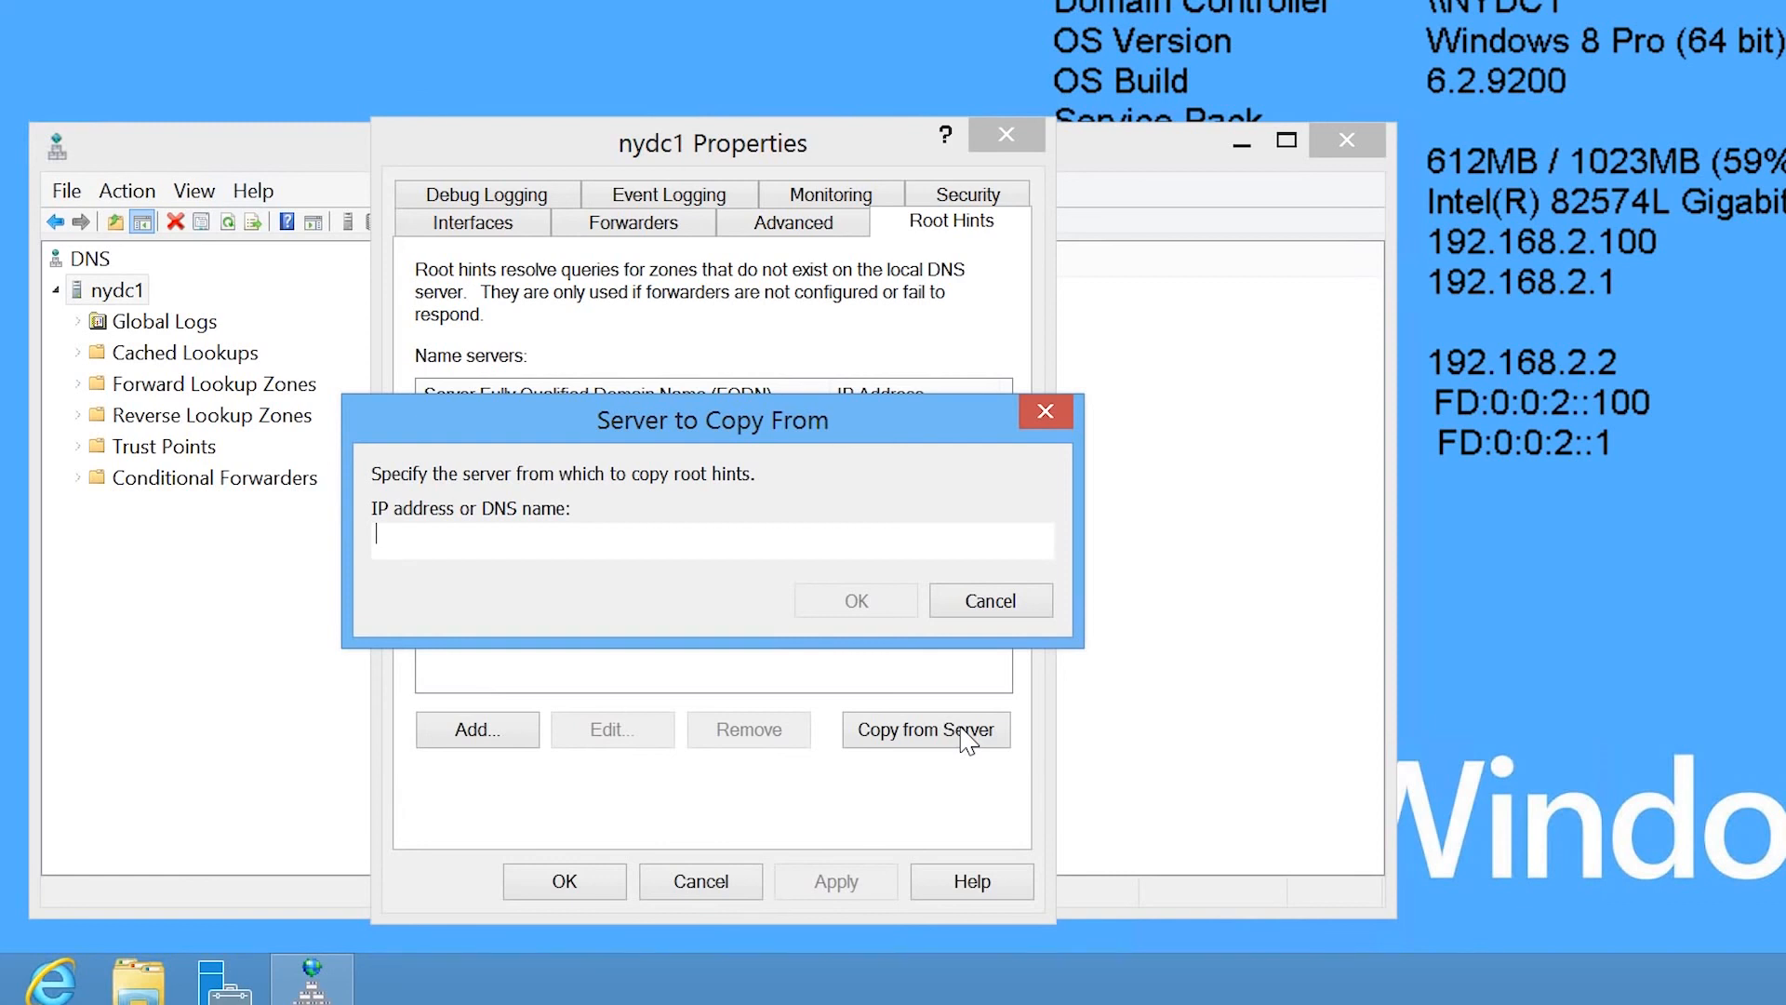
text(2)
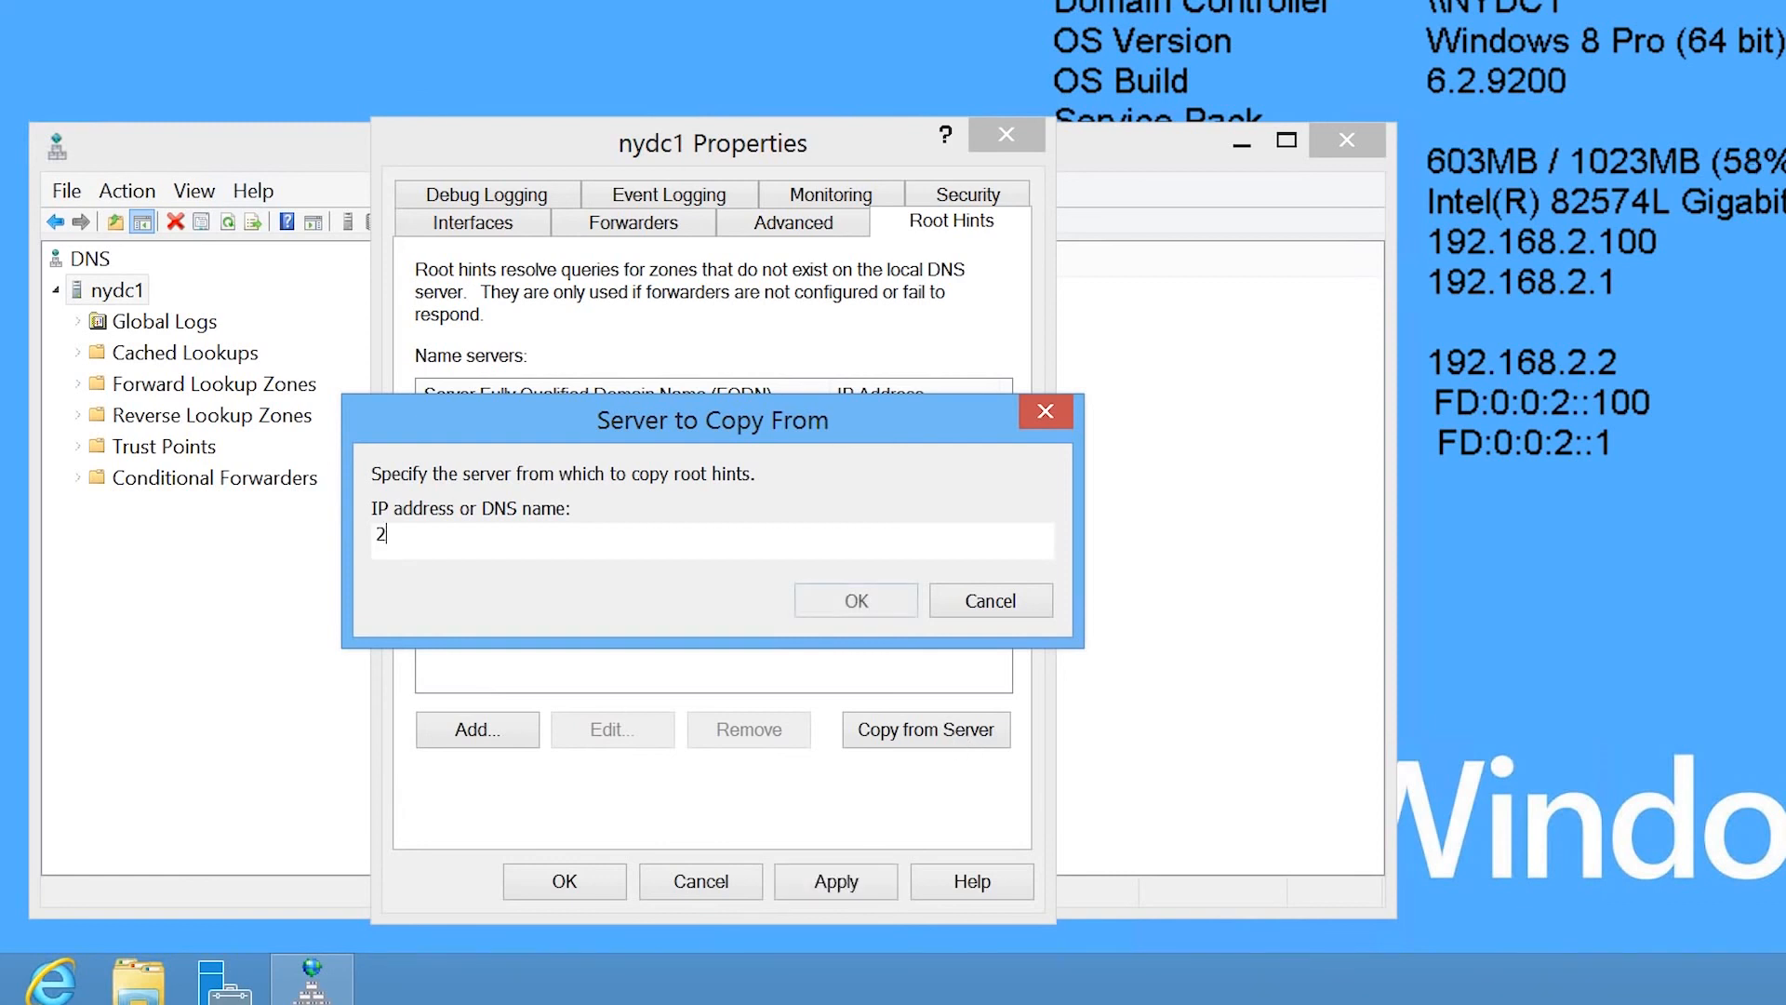
text(03.12.160.35)
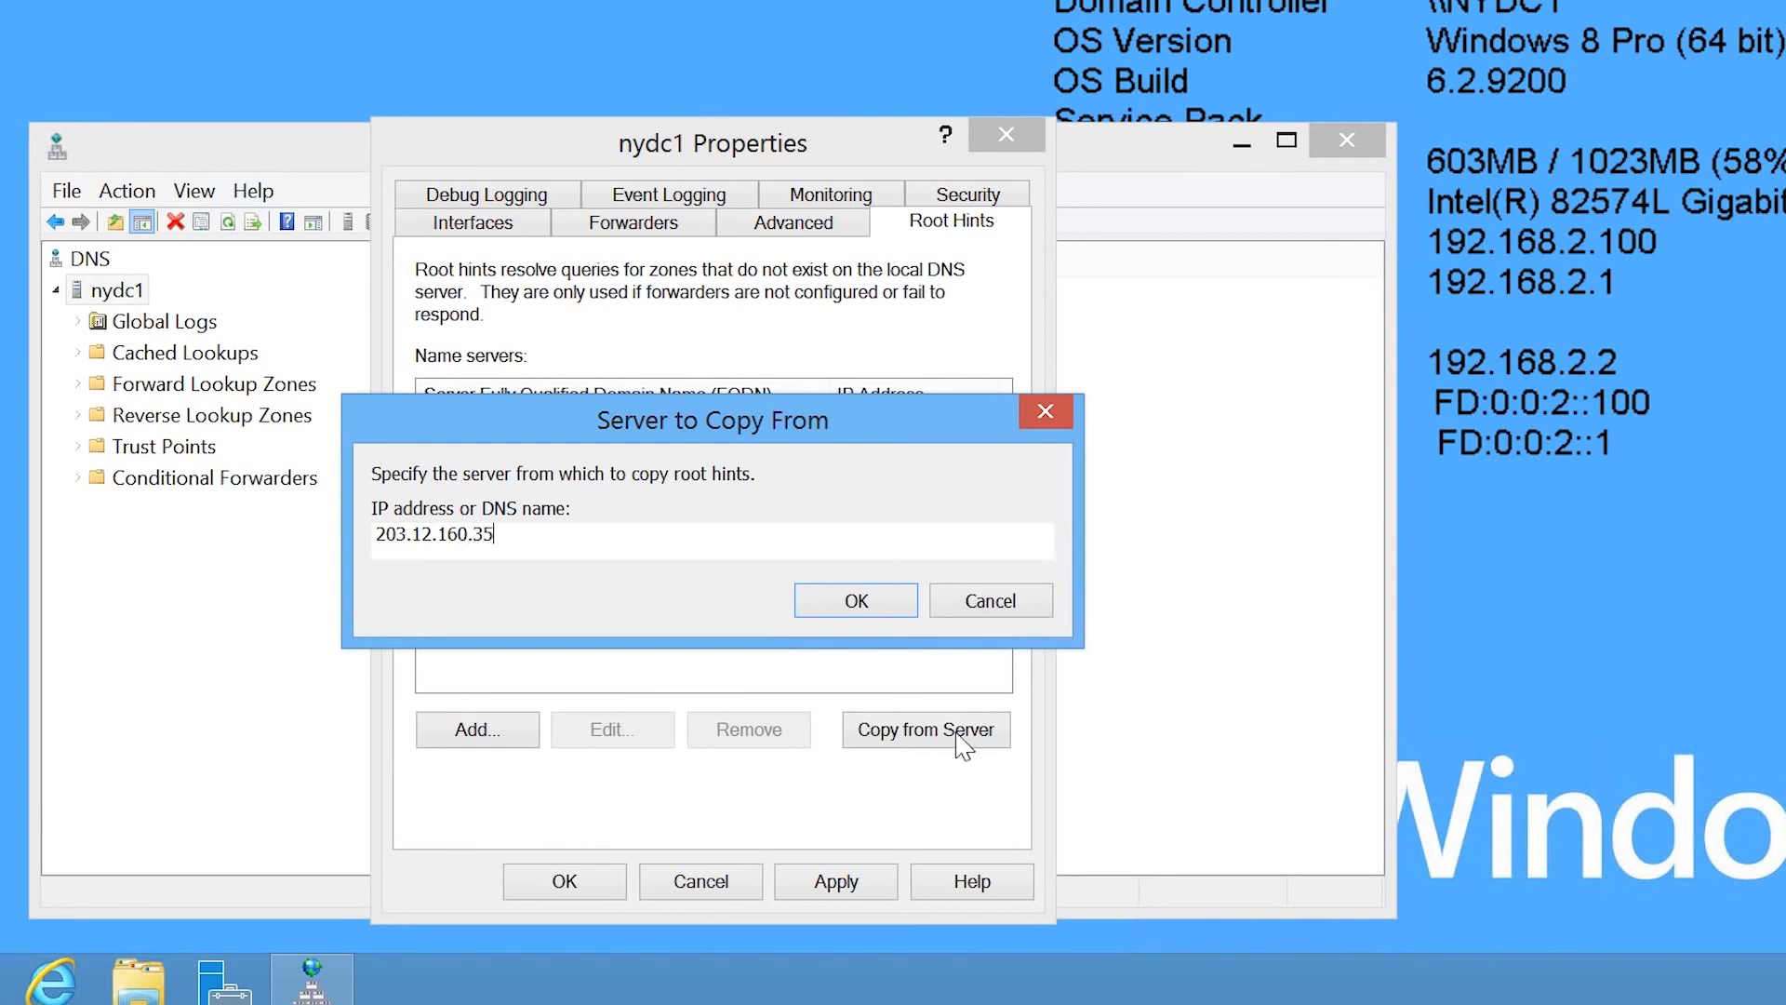
click(853, 614)
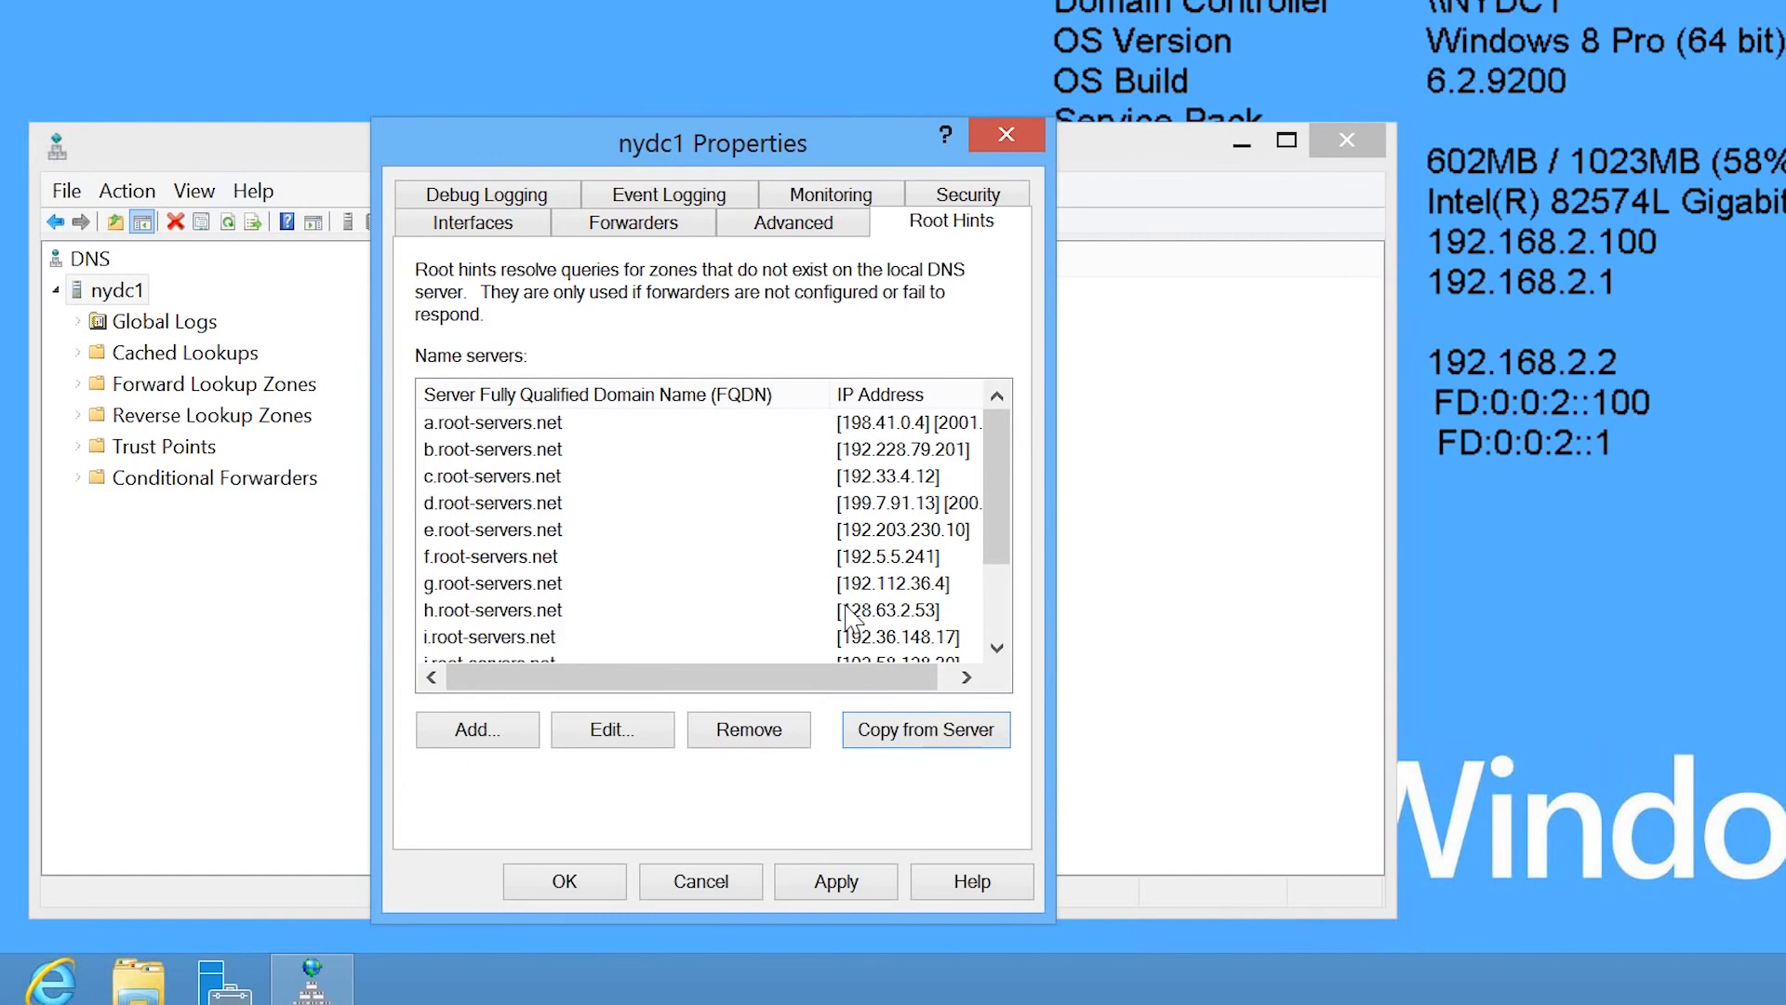
Step: Open the copied a.root-servers.net record and examine its IPv6 address entry
click(539, 424)
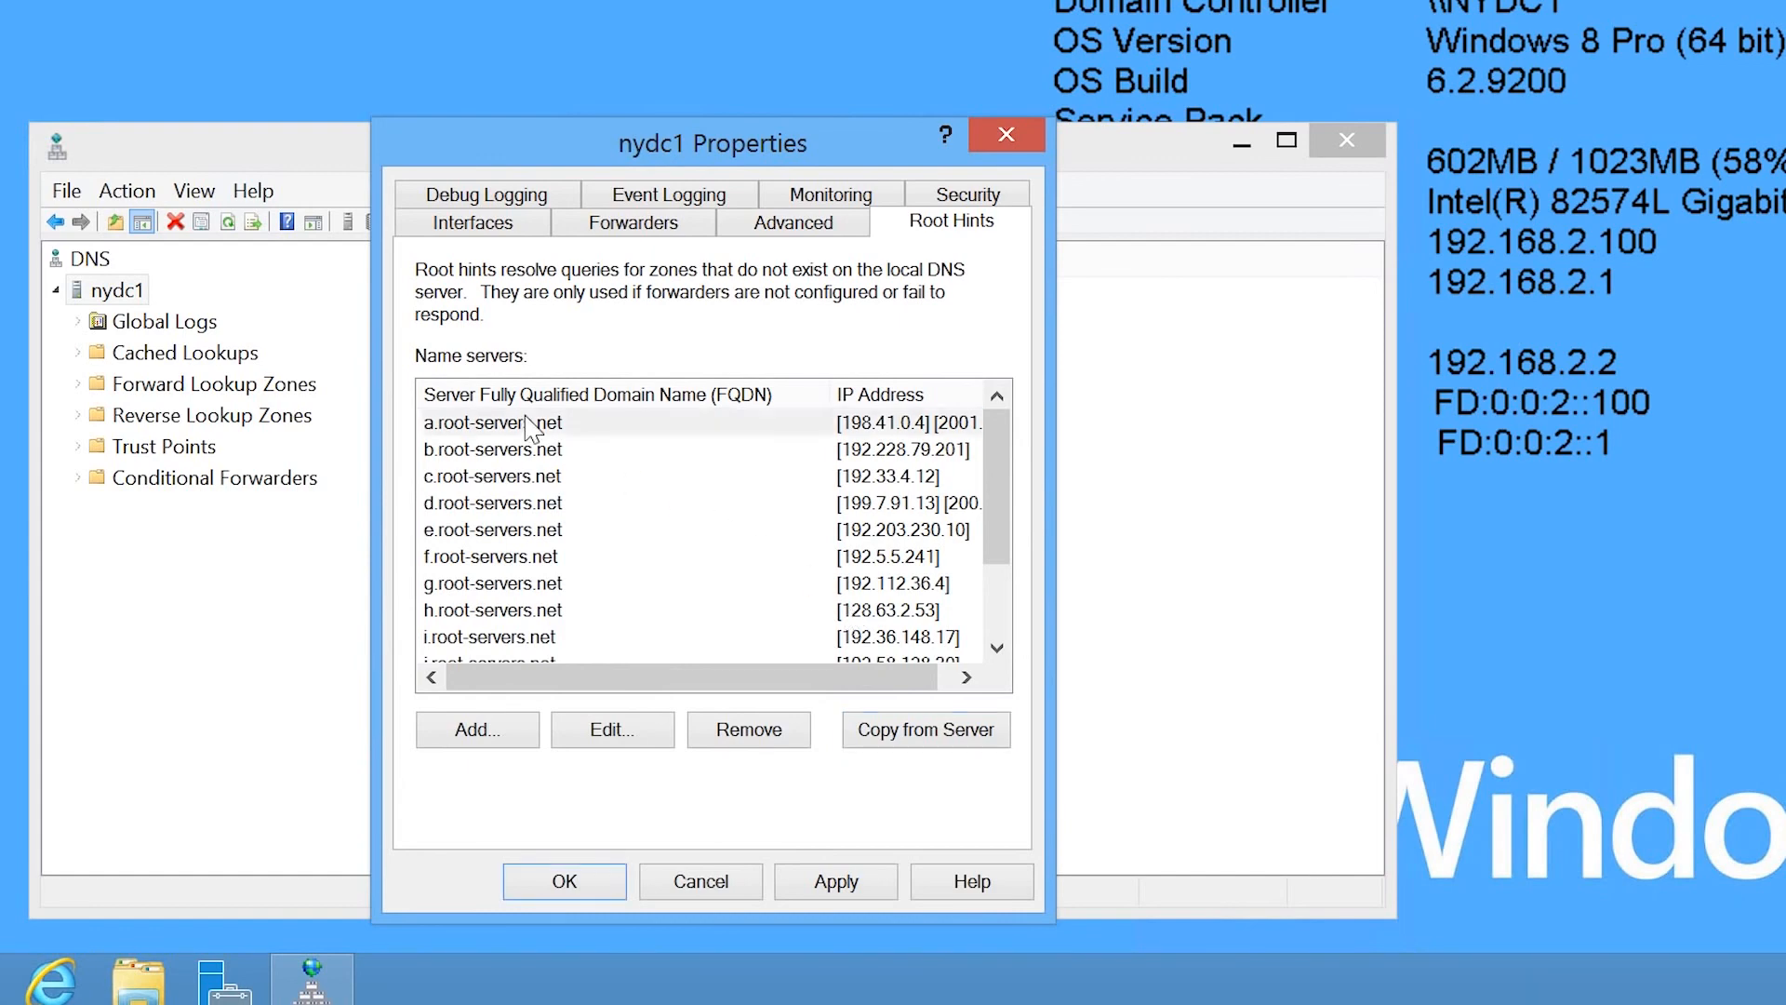
click(614, 735)
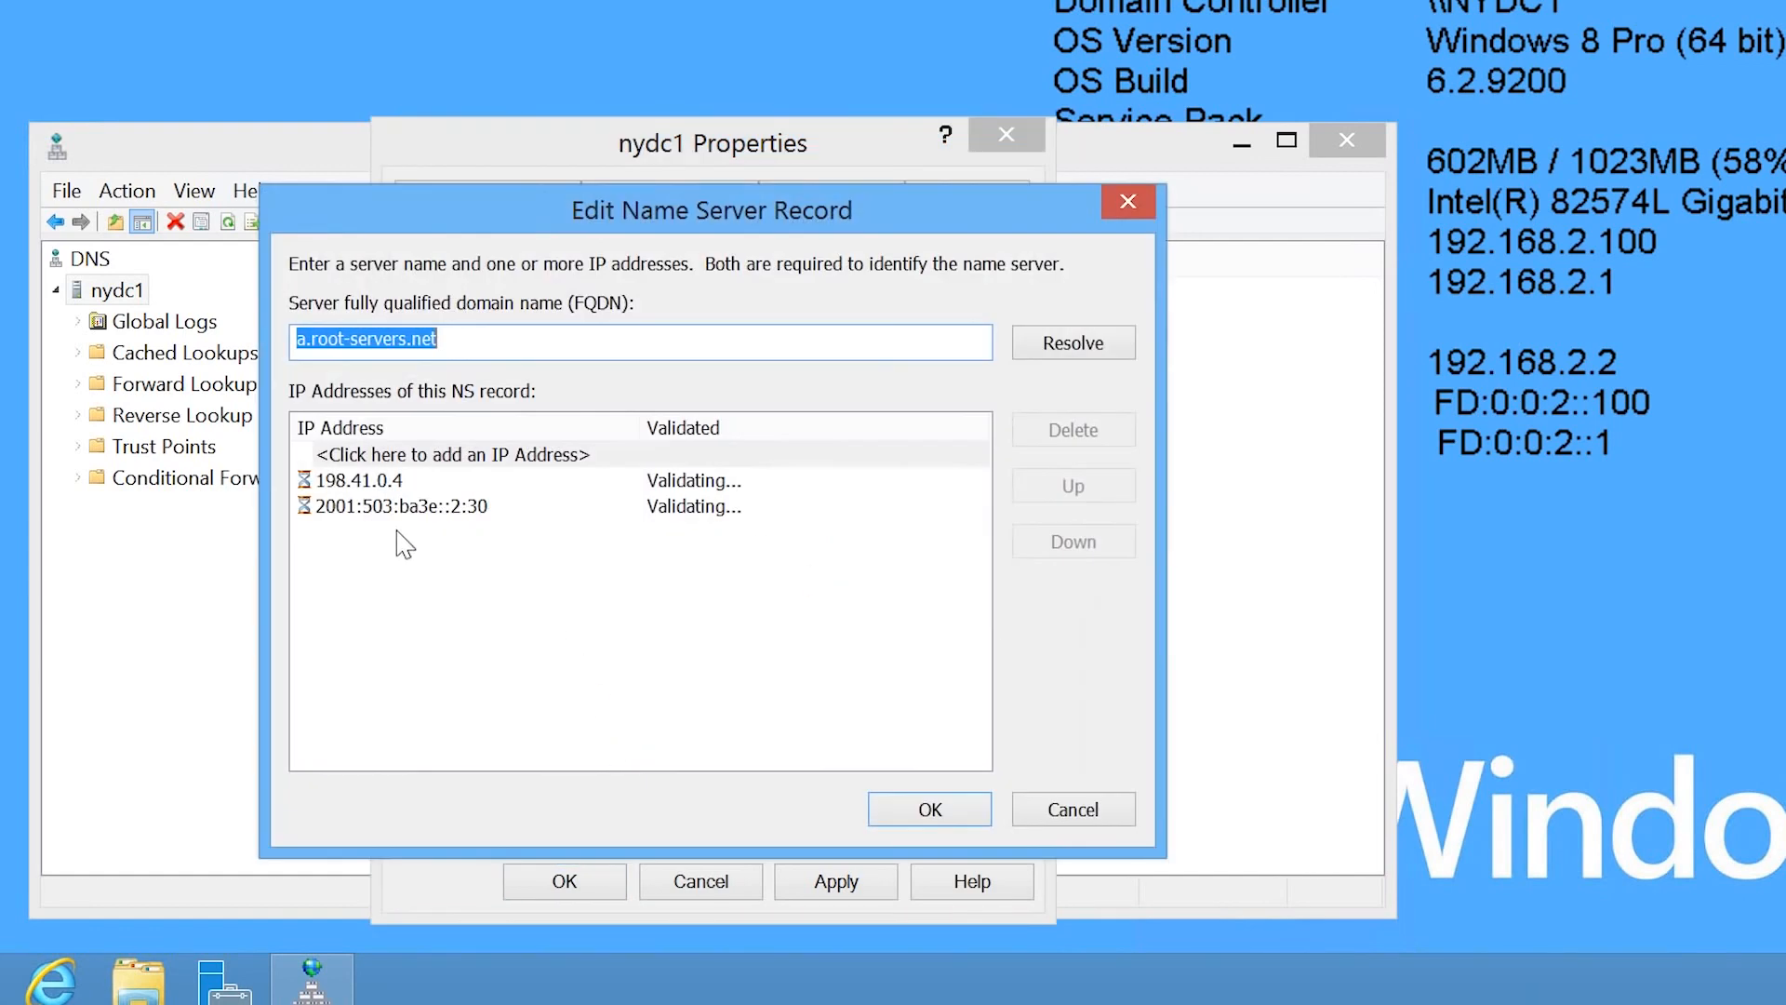
click(325, 507)
click(325, 510)
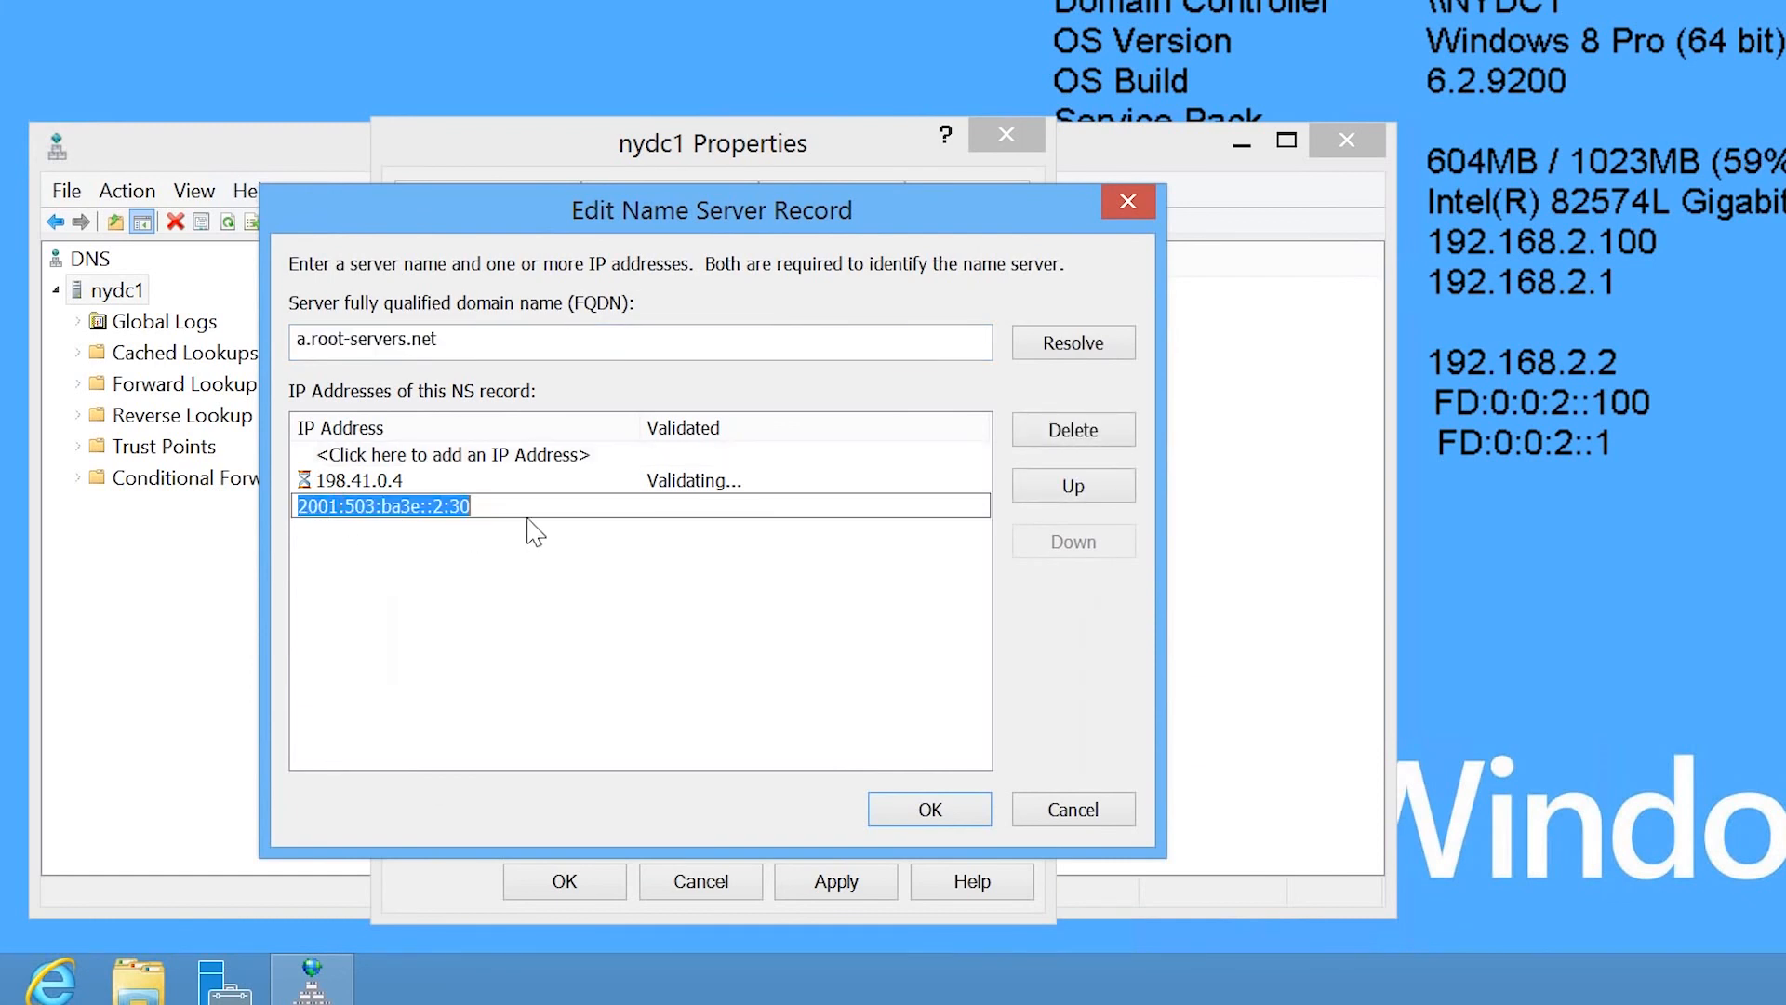